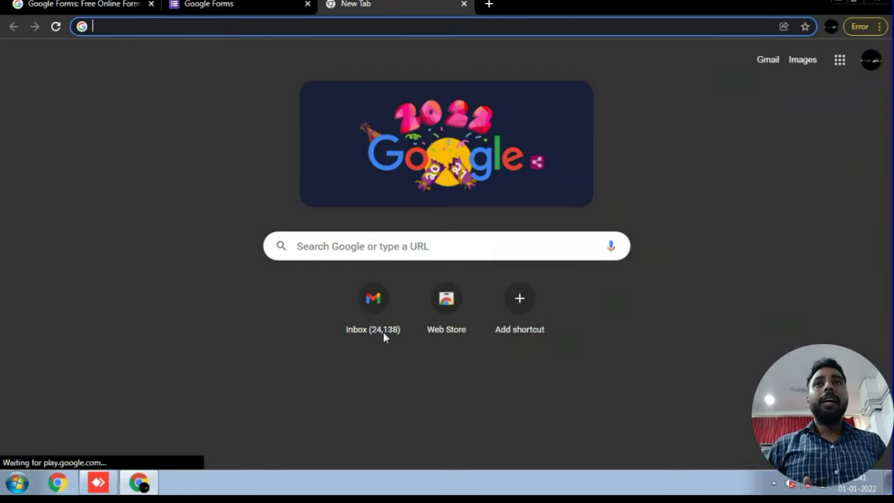
- Tidy the browser tabs by closing the extra blank tab
key("ctrl+1")
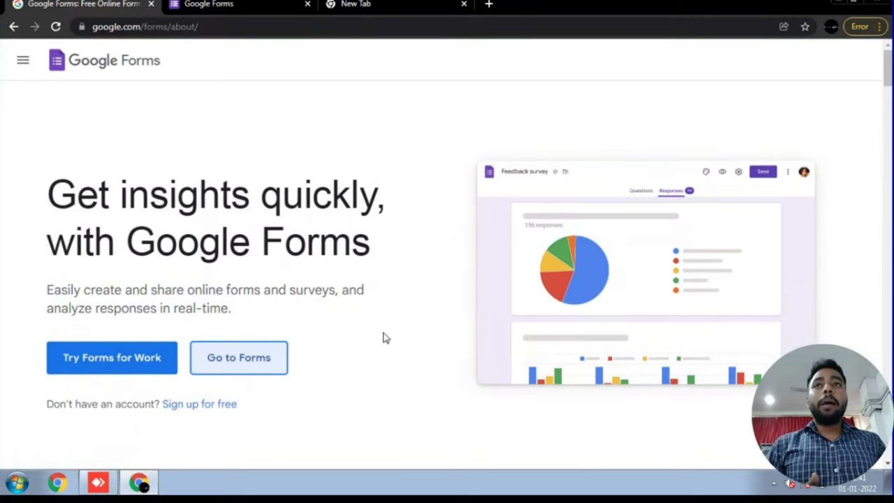
key("ctrl+t")
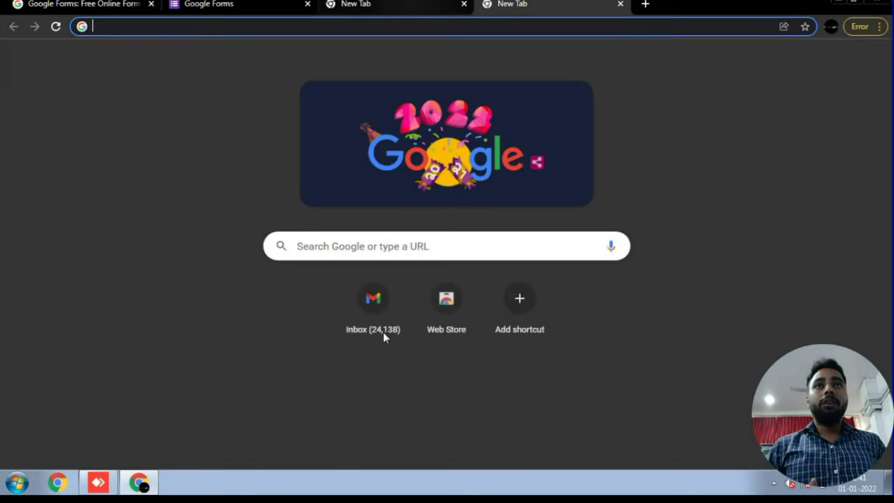
key("ctrl+3")
key("ctrl+w")
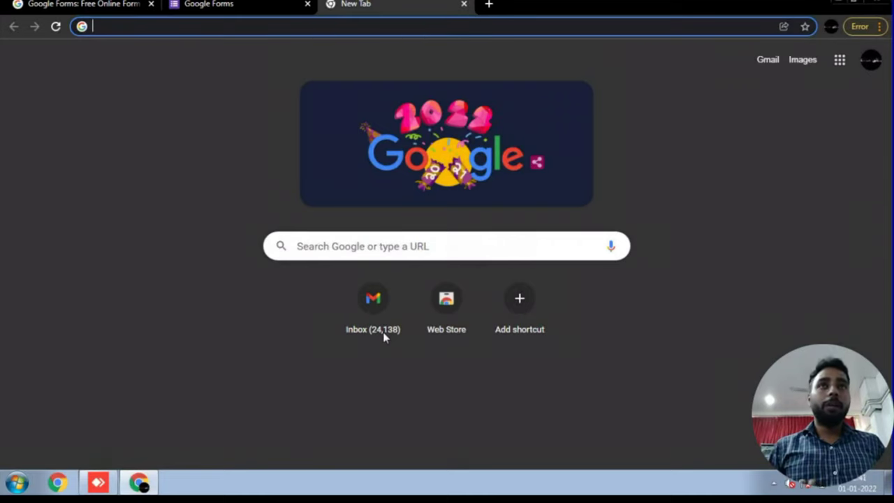
- Search for 'google forms' and open the google.com/forms/about landing page
type("g")
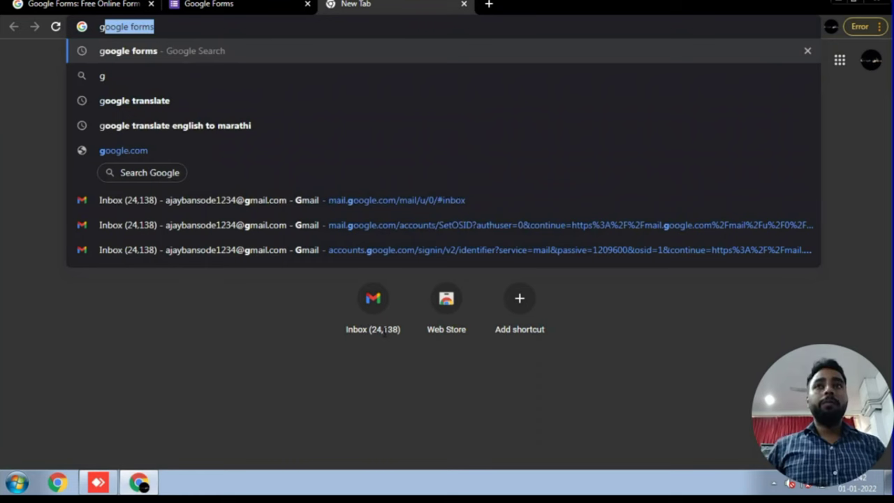
key("Right")
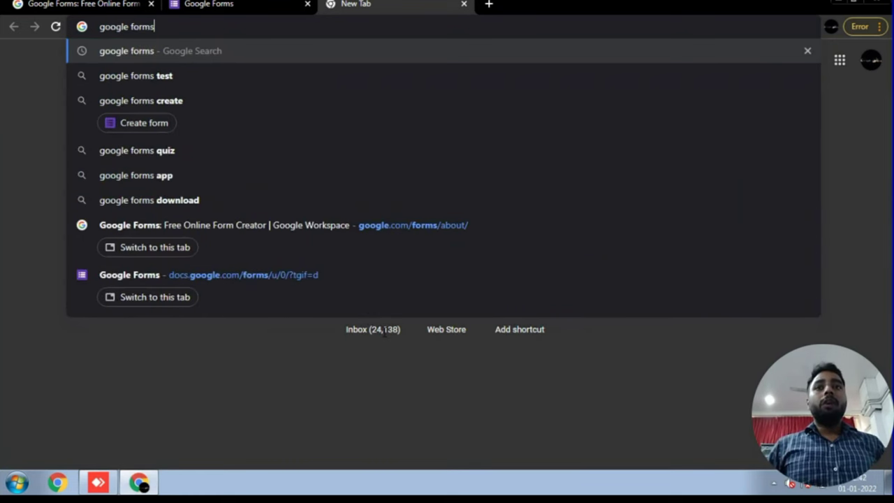
key("Return")
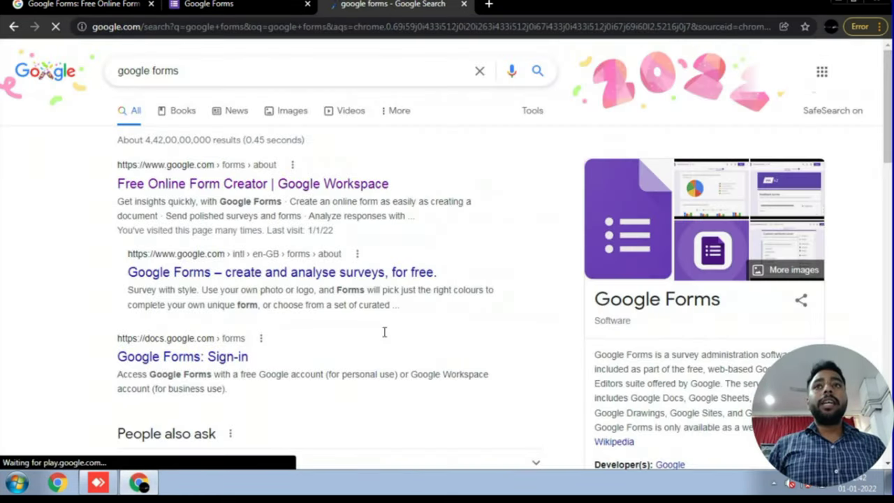
key("Tab")
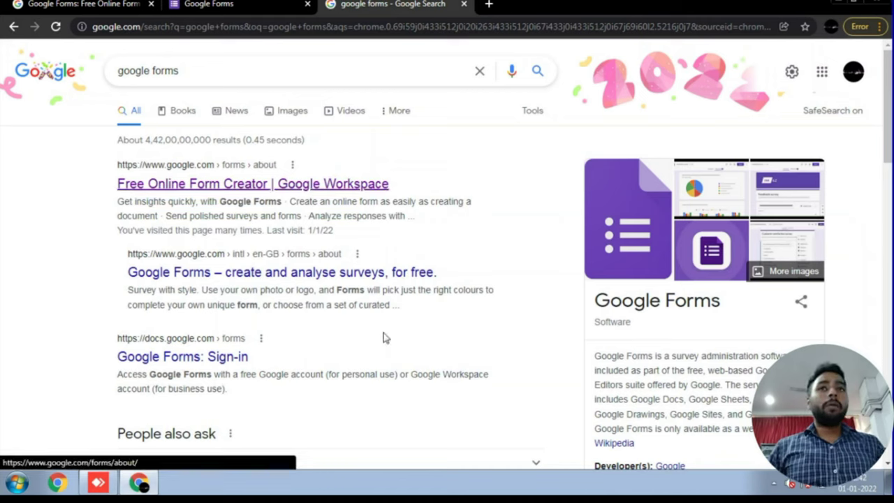
key("Return")
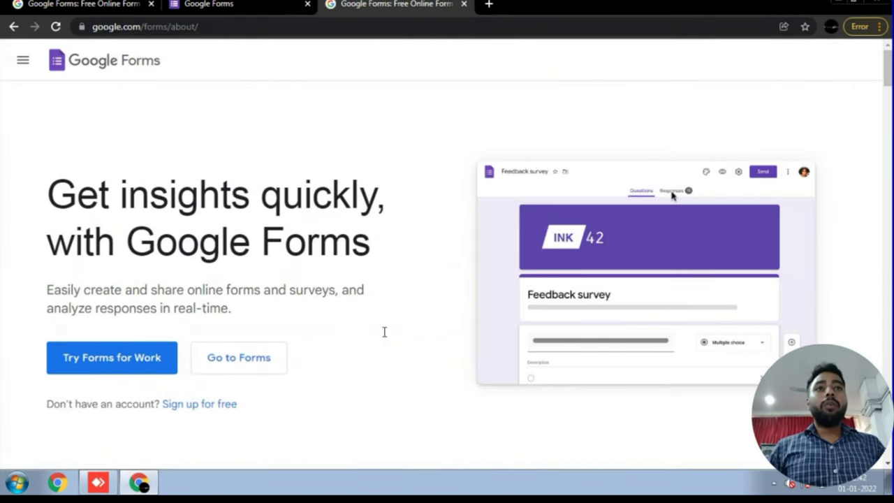
- Go from the landing page to the Google Forms home in a new tab
scroll(383, 331, "down", 1)
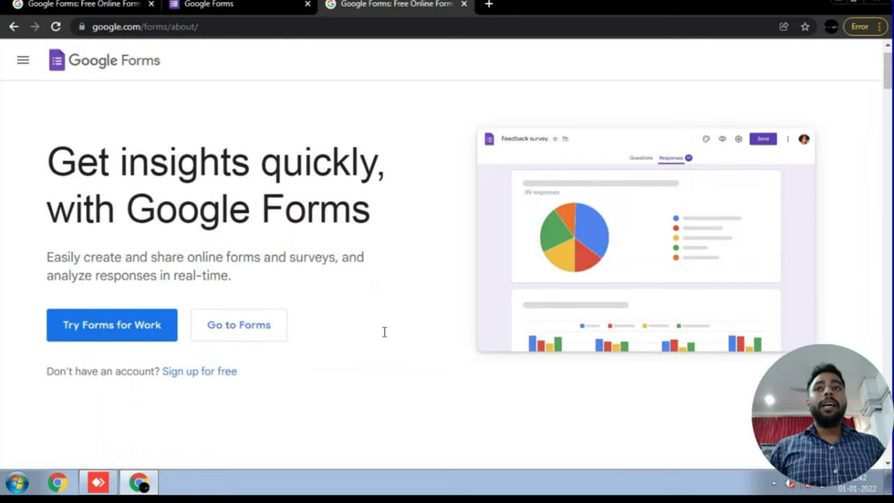
scroll(383, 331, "up", 1)
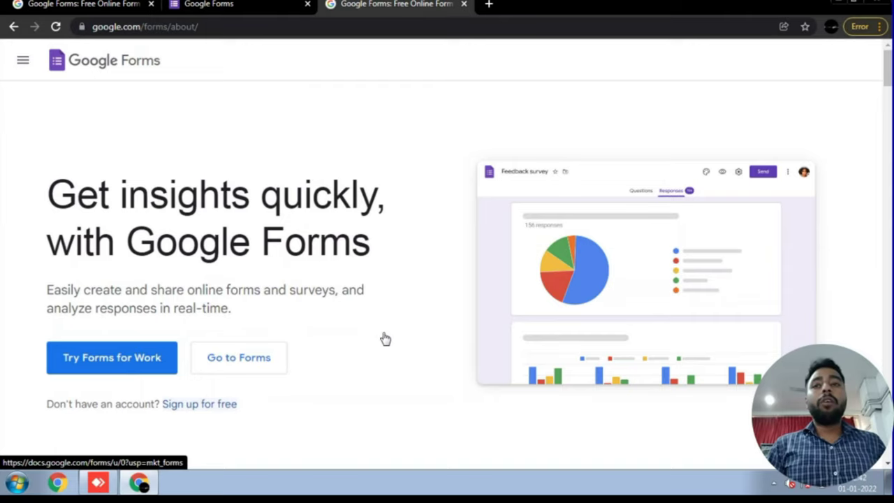
key("Tab")
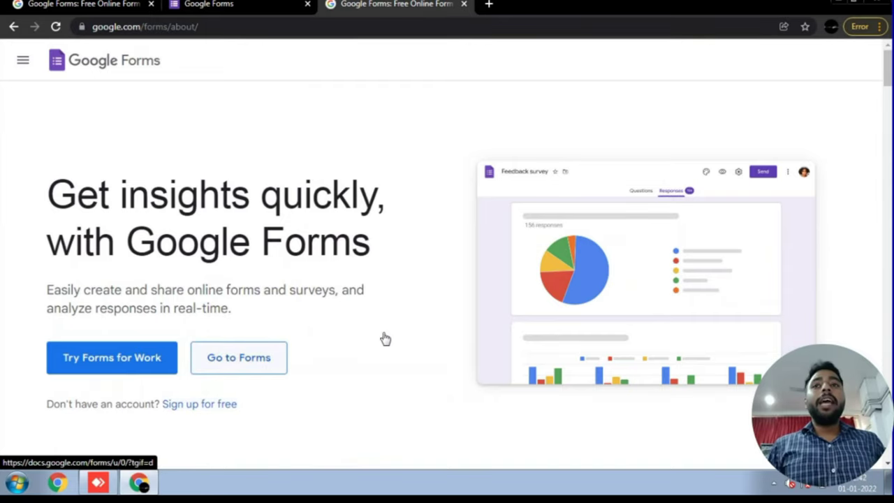
key("Return")
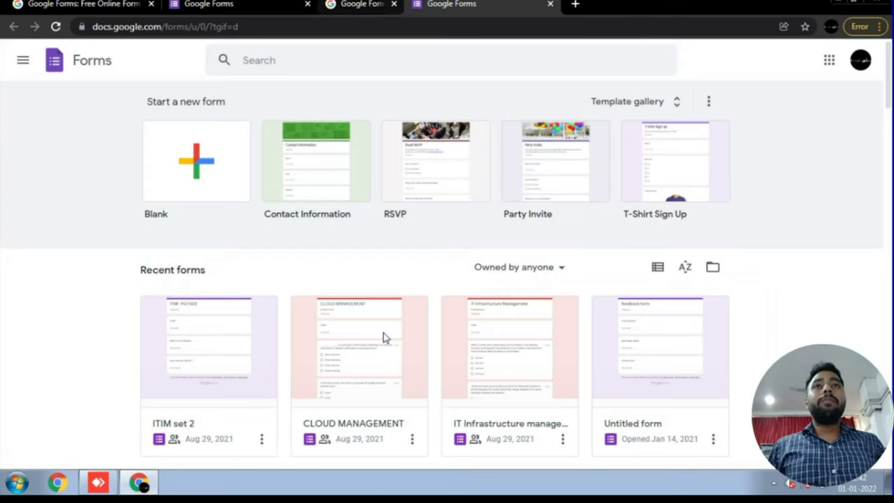
- Close the duplicate Forms home tab and open the full template gallery
key("ctrl+w")
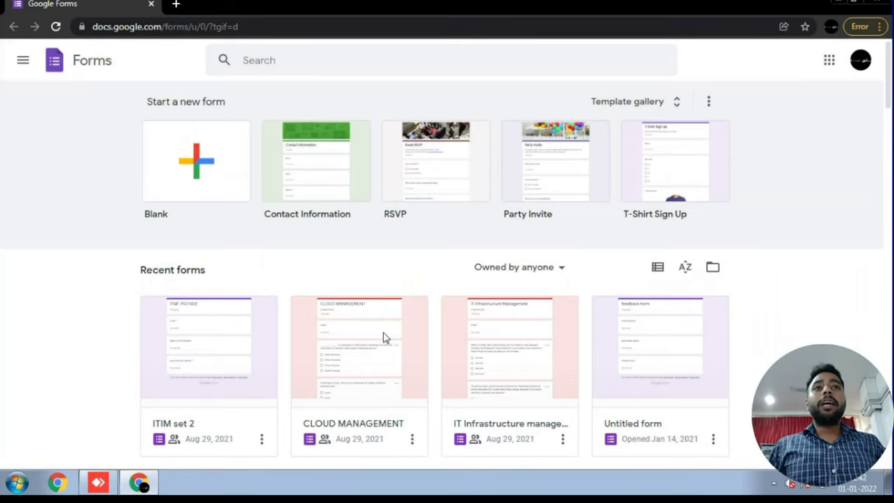
key("Tab")
key("shift+Tab")
key("Tab")
key("Tab")
key("Tab")
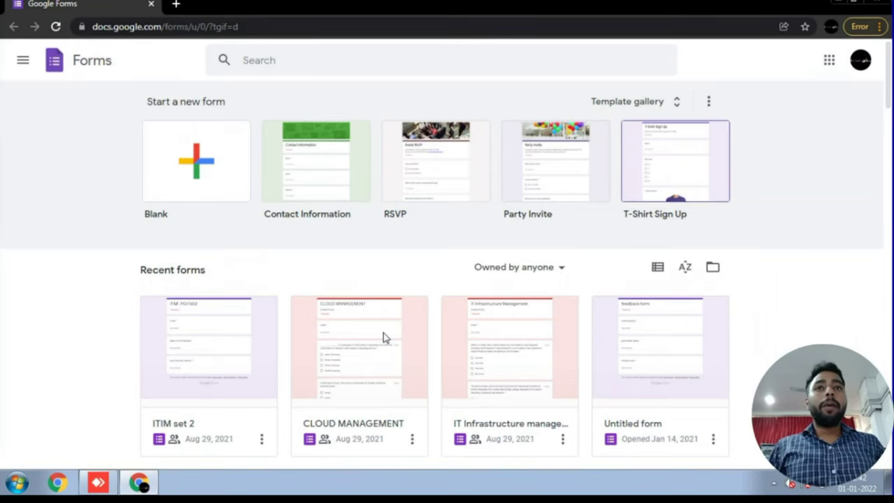
key("shift+Tab")
key("shift+Tab")
key("shift+Tab")
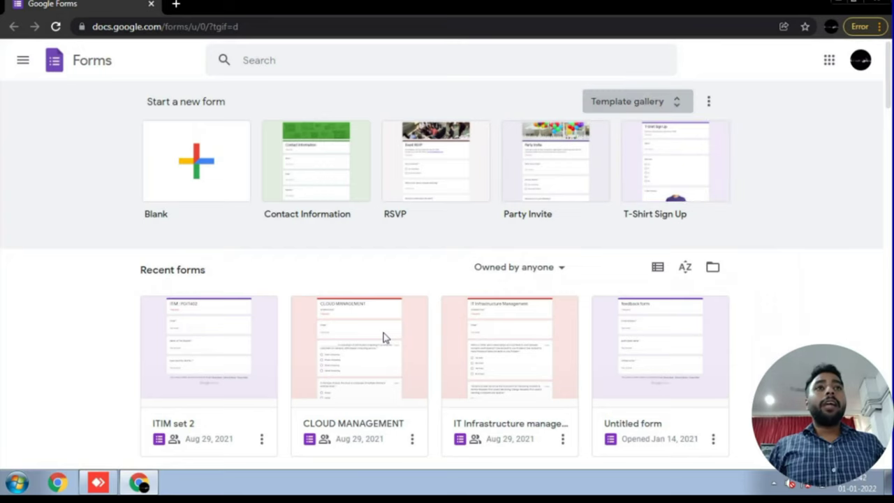
key("Return")
- Browse the templates (T-Shirt Sign Up, RSVP, Party Invite), then start a Blank form
scroll(383, 338, "down", 2)
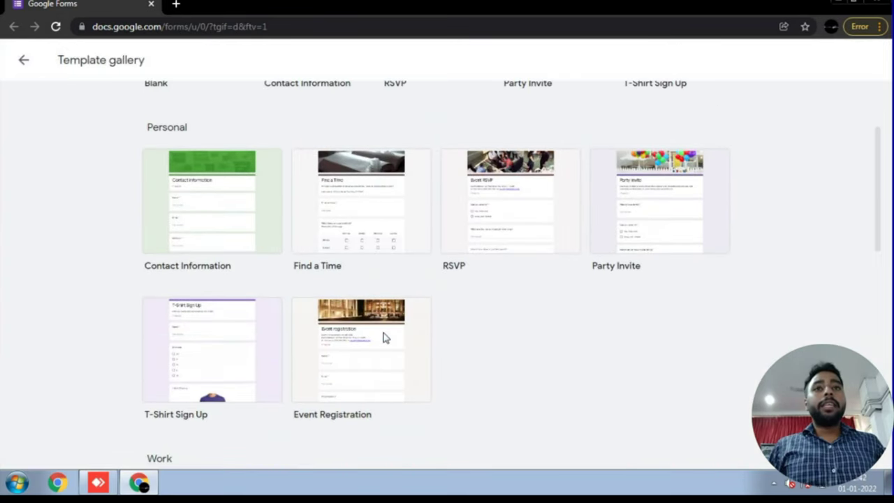
key("Tab")
key("Tab")
key("shift+Tab")
key("shift+Tab")
key("shift+Tab")
key("Tab")
key("Tab")
key("Tab")
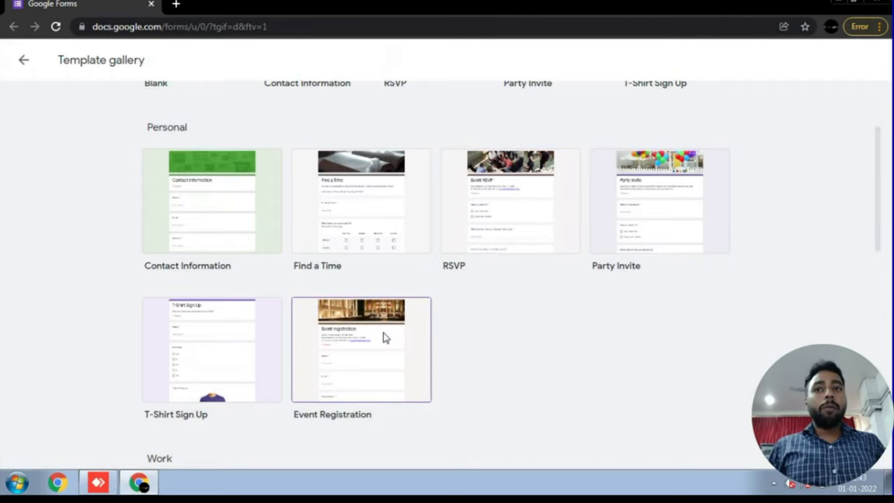
key("shift+Tab")
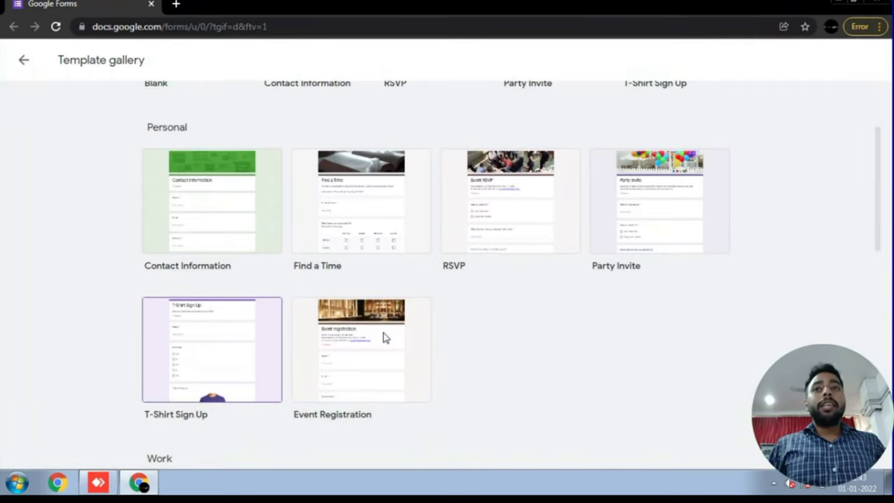
scroll(383, 338, "up", 1)
key("shift+Tab")
key("shift+Tab")
key("shift+Tab")
key("shift+Tab")
key("Tab")
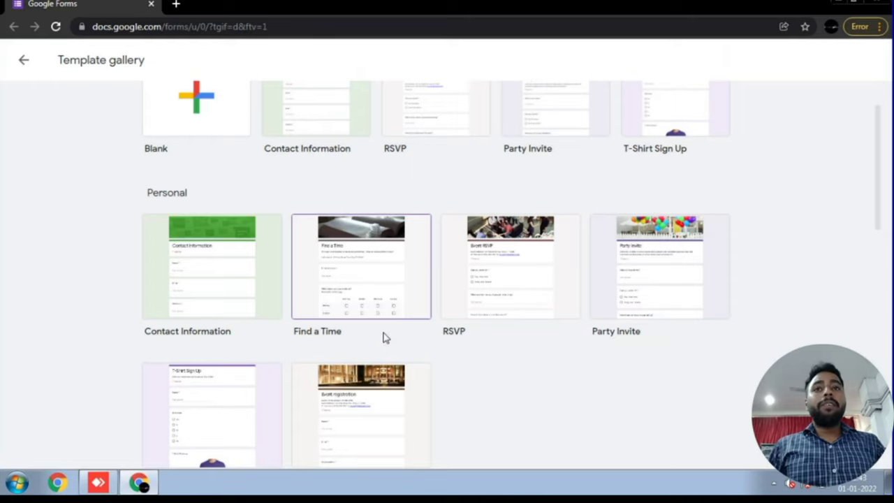
key("Tab")
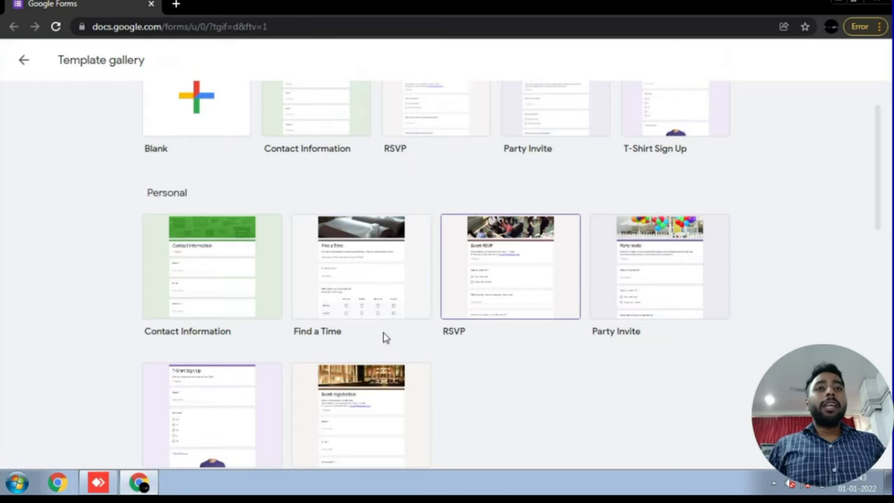
key("Tab")
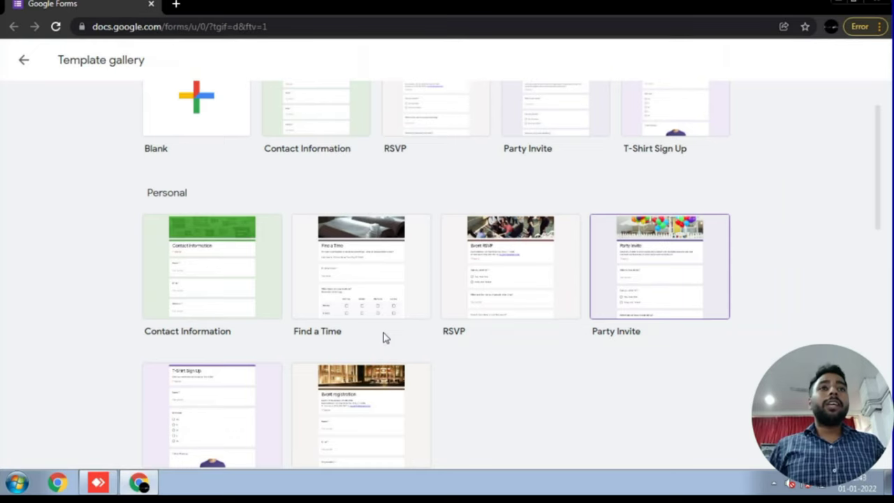
scroll(383, 338, "up", 1)
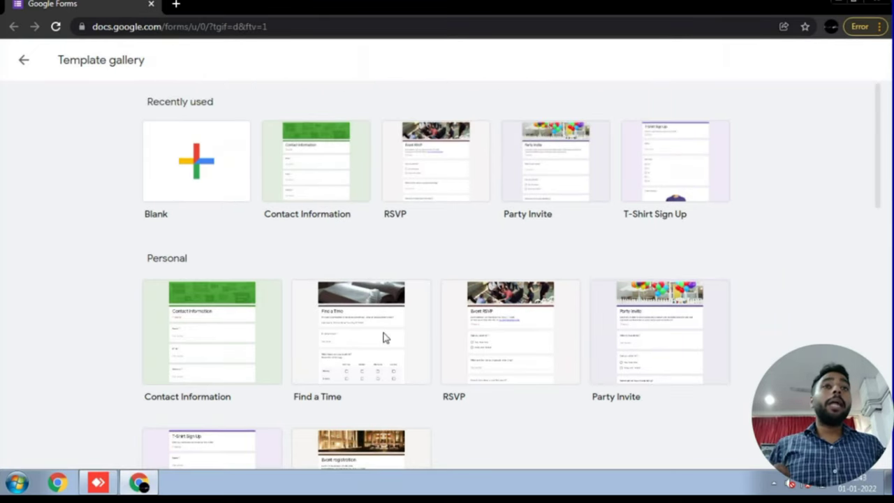
key("shift+Tab")
key("shift+Tab")
key("shift+Tab")
key("shift+Tab")
key("shift+Tab")
key("shift+Tab")
key("shift+Tab")
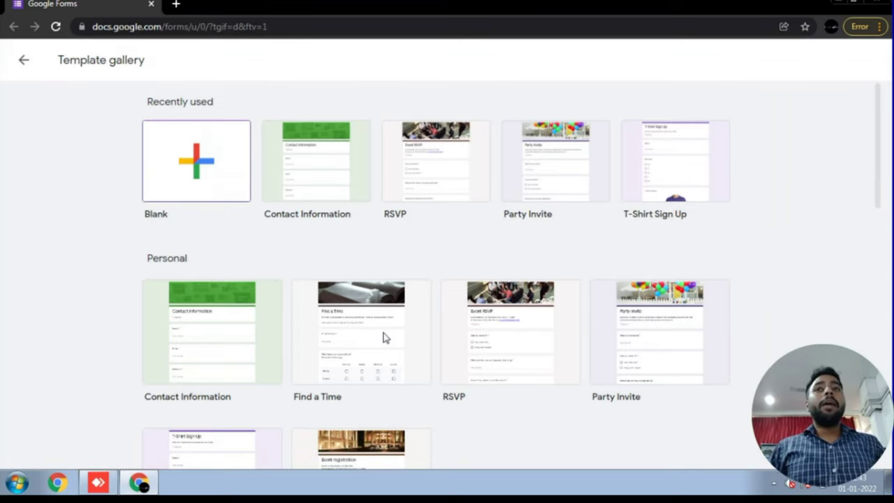
key("Return")
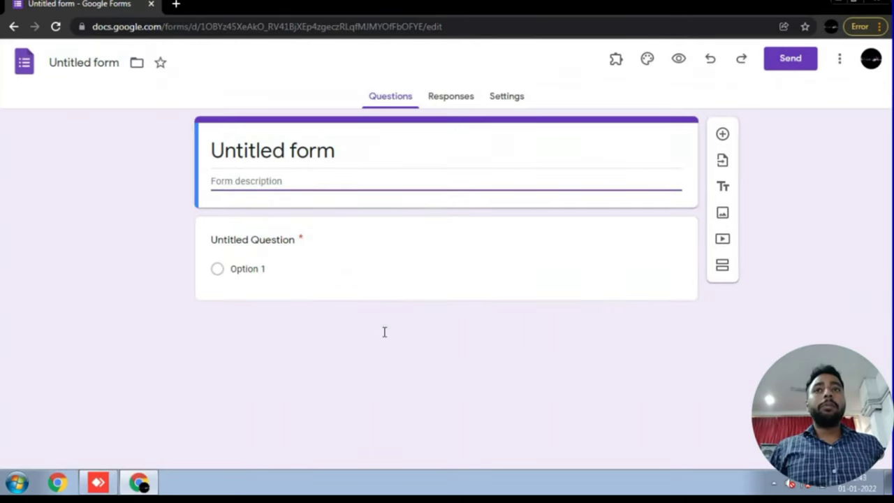
- In a new tab, search 'forms google' and open the Forms home from the landing page
key("Tab")
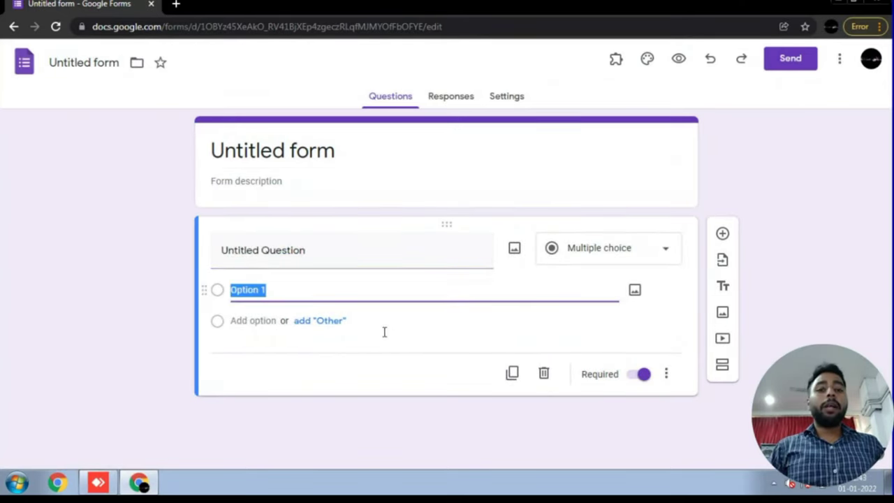
key("ctrl+t")
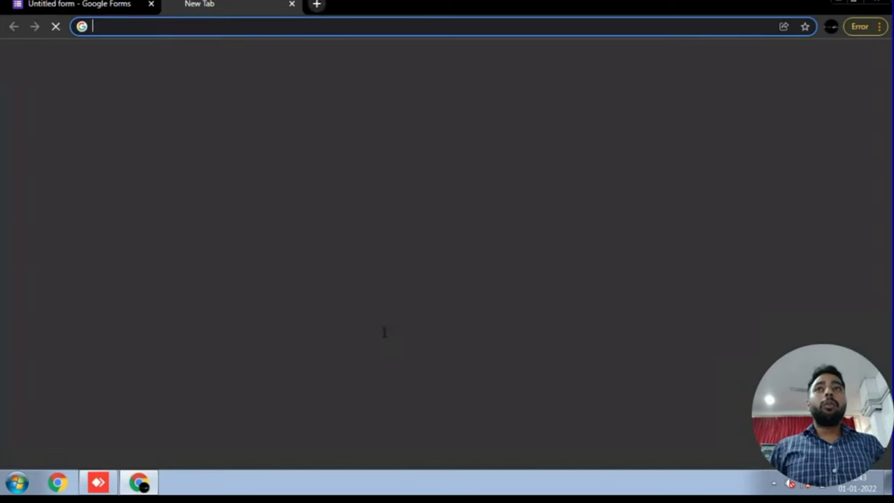
type("for")
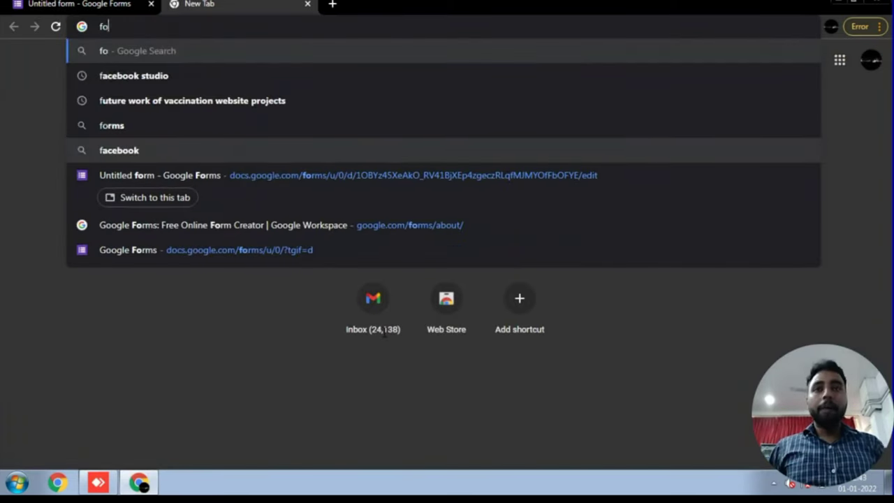
key("Down")
key("Down")
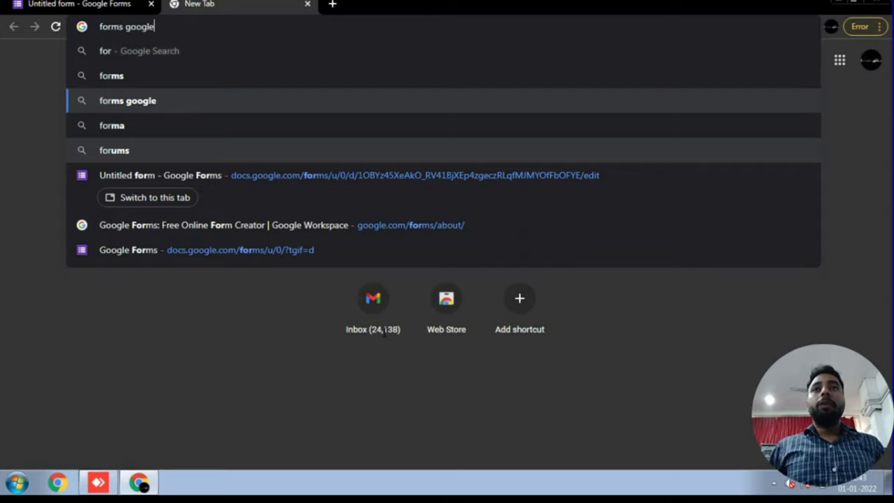
key("Return")
key("Tab")
key("Return")
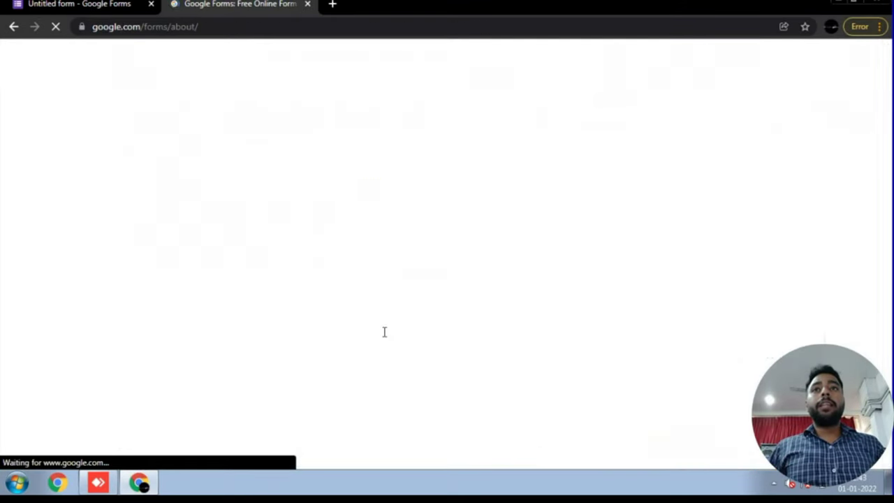
key("Tab")
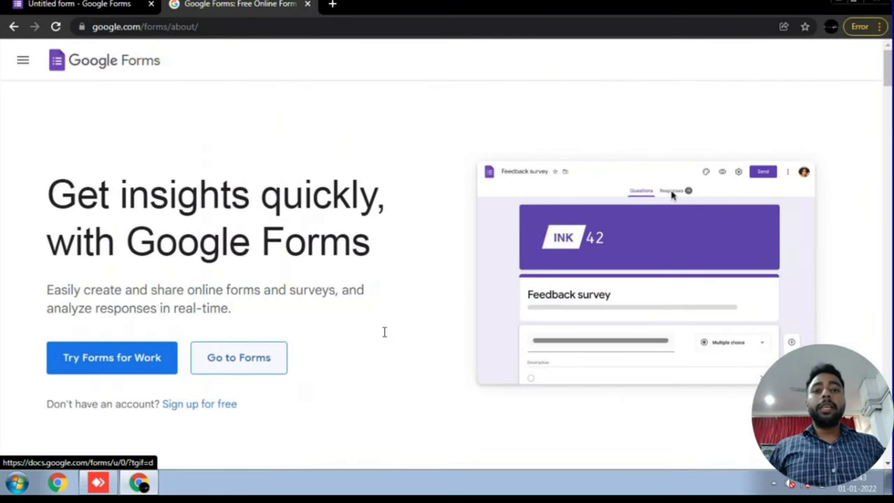
key("Return")
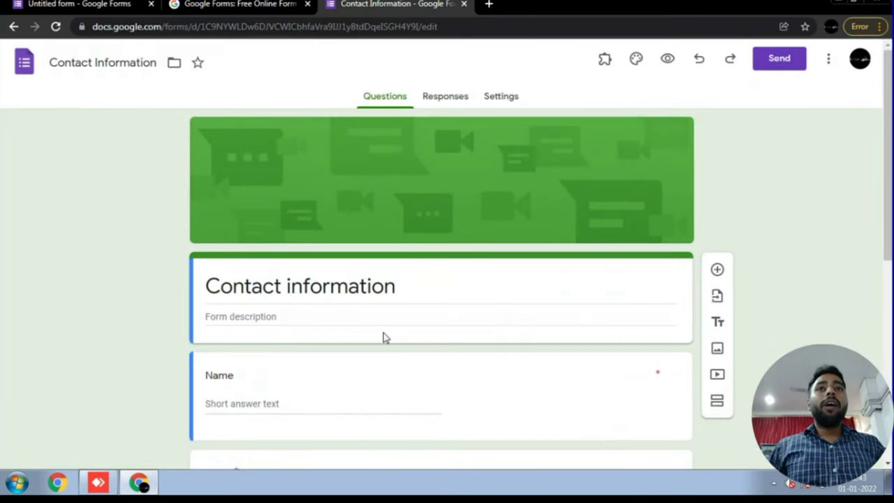
- Scroll down the Untitled and Contact Information forms shown side by side
scroll(383, 338, "down", 1)
scroll(382, 338, "down", 1)
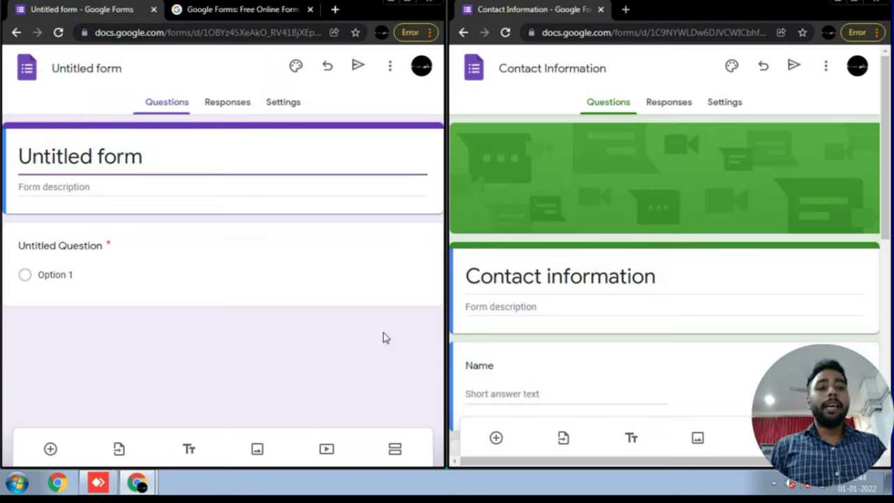
- Close the example Contact Information form window, keeping the Untitled form
left_click(383, 338)
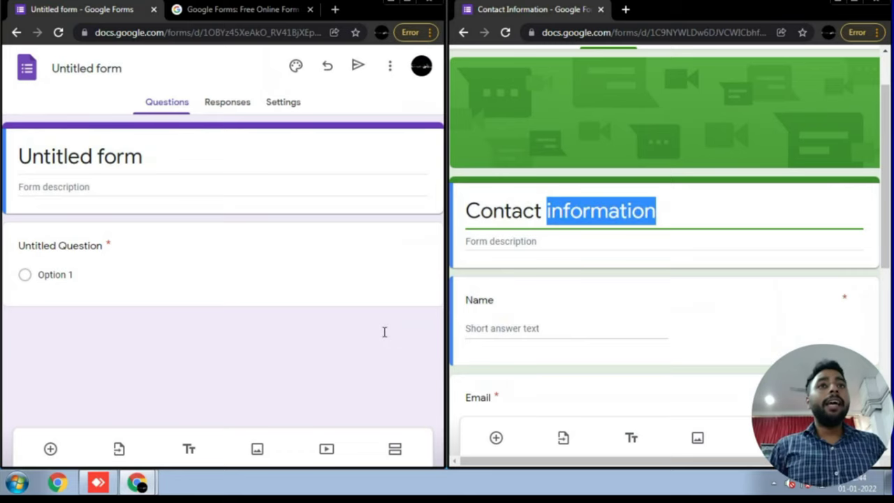
key("Tab")
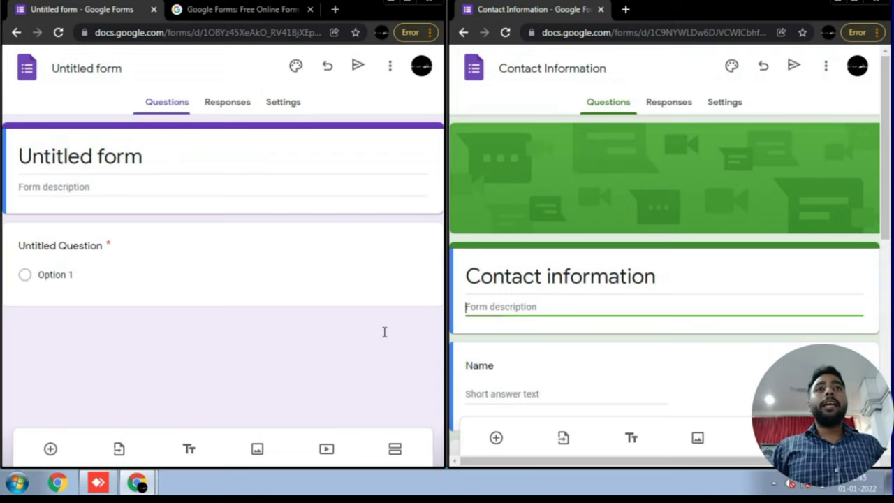
key("ctrl+w")
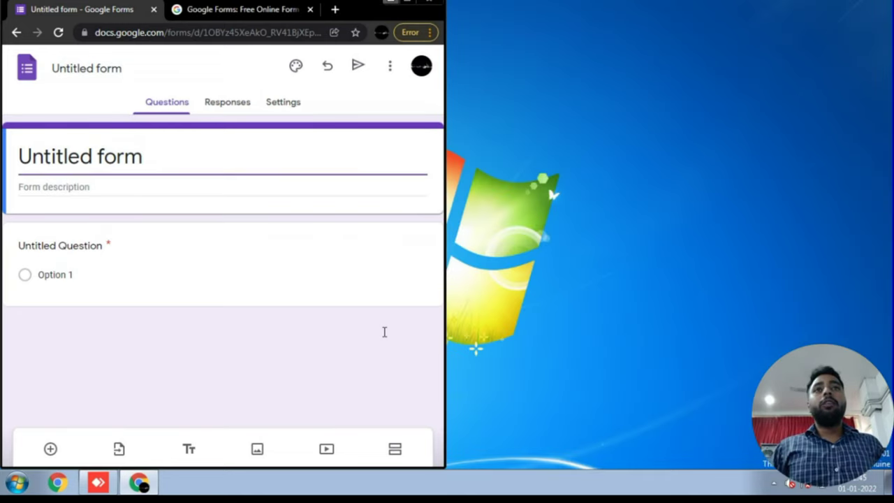
- Maximize the form and title it 'Student Contact Information', matching the document name
key("super+Up")
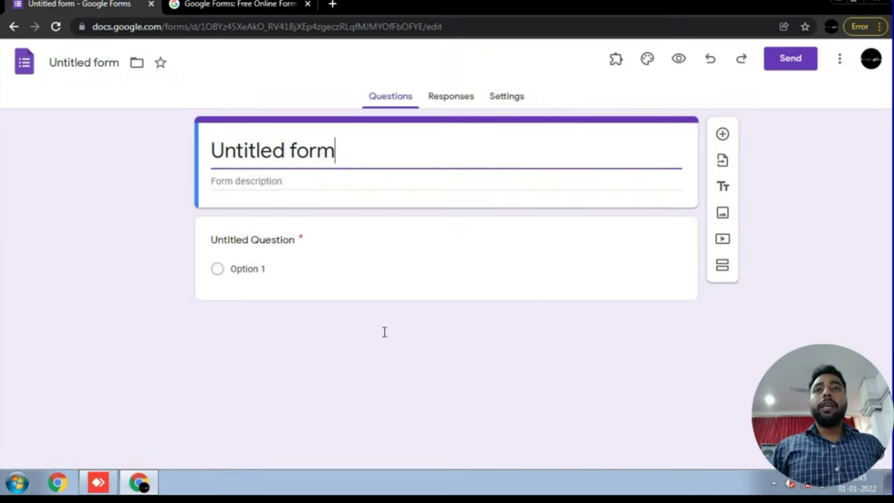
key("ctrl+a")
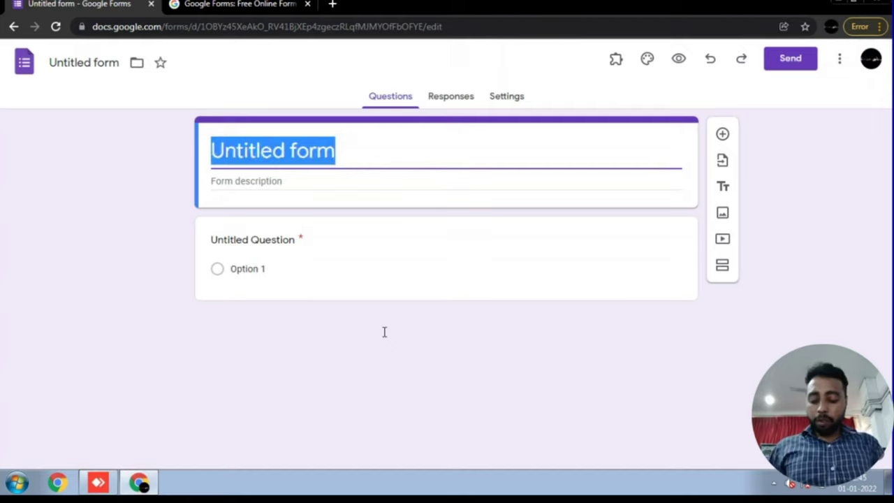
type("stu")
key("BackSpace")
key("BackSpace")
key("BackSpace")
type("Student Con")
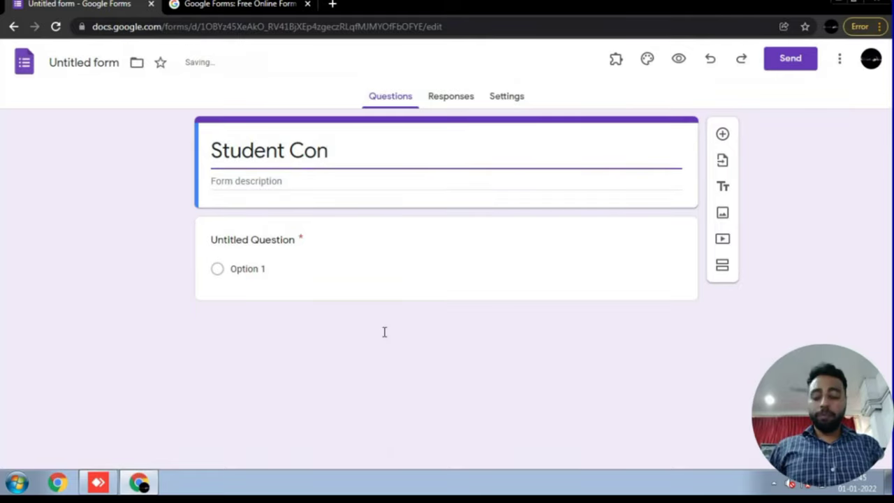
type("tact In")
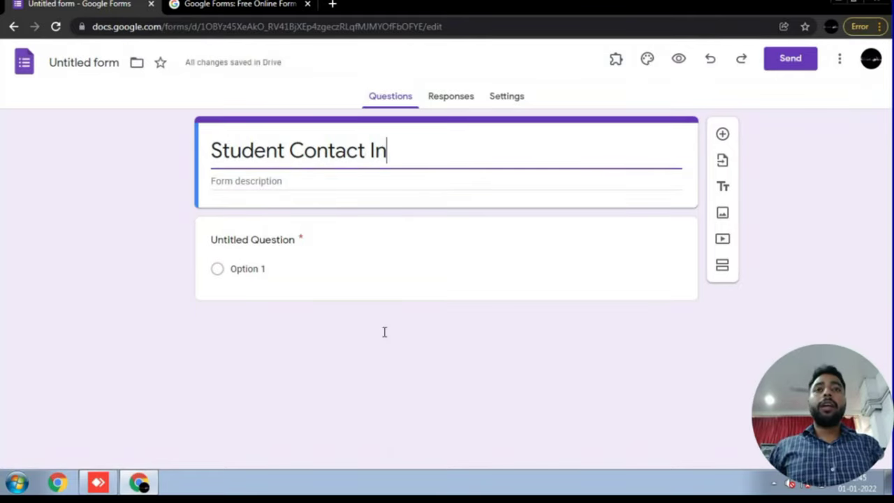
type("fo")
key("BackSpace")
type("r")
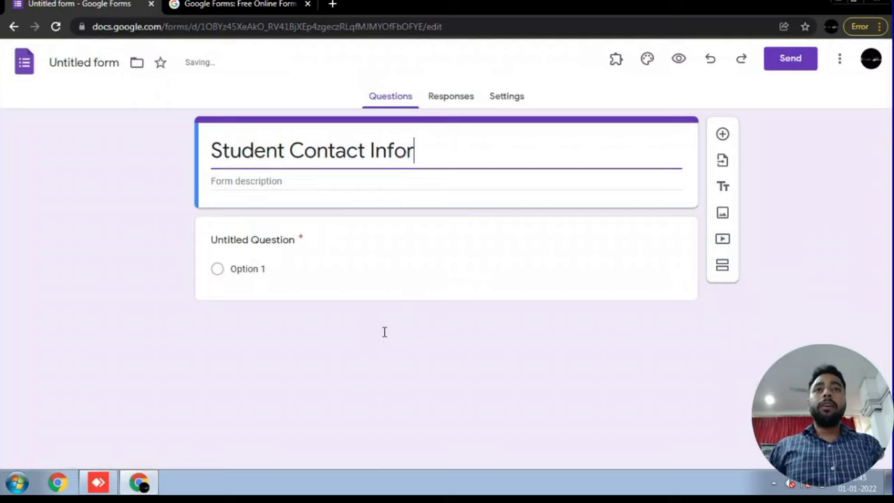
type("mation")
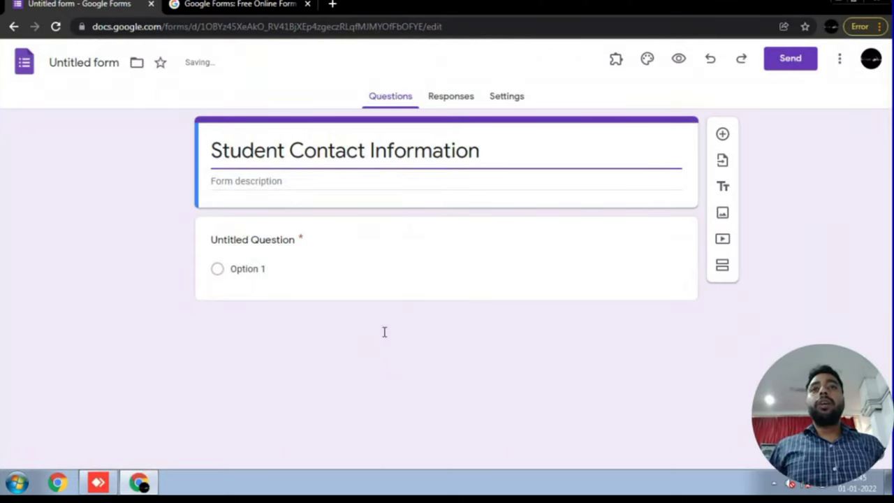
key("Tab")
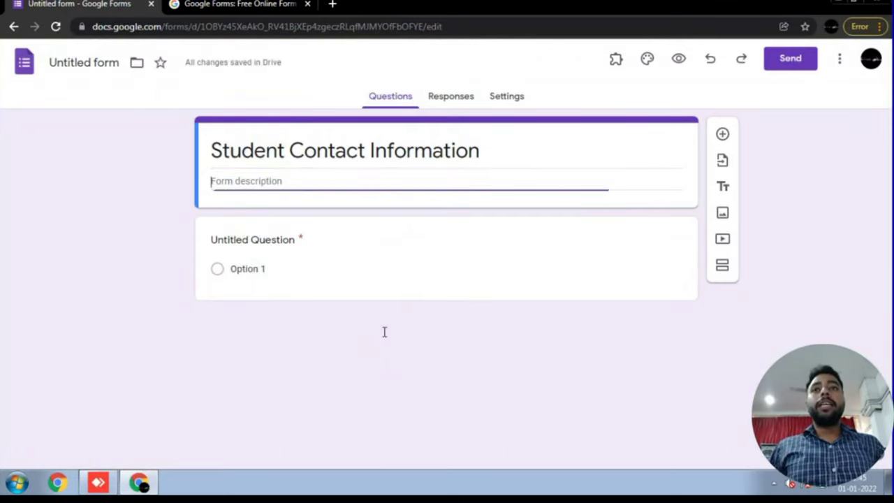
key("shift+Tab")
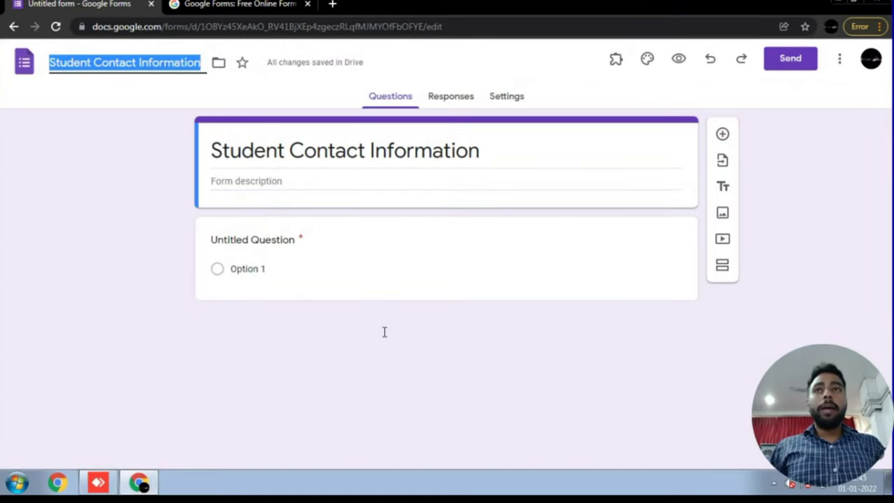
key("Return")
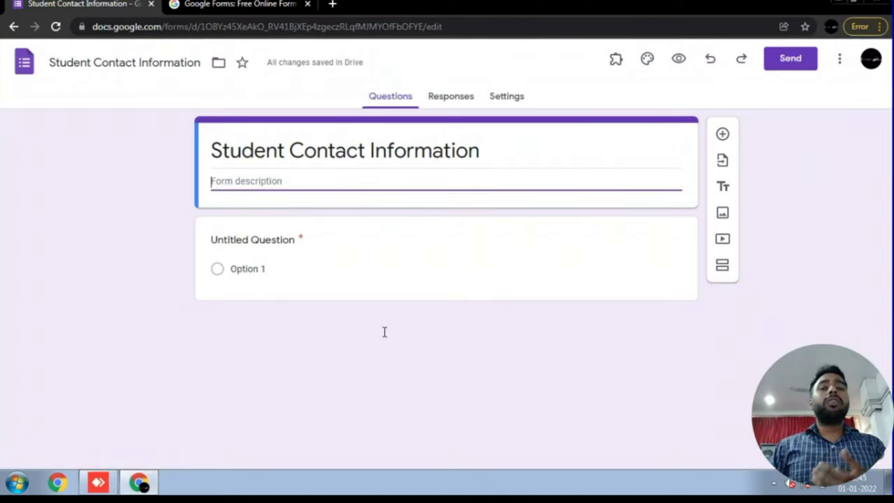
- Enter 'First Year 21-22' as the form description
type("f")
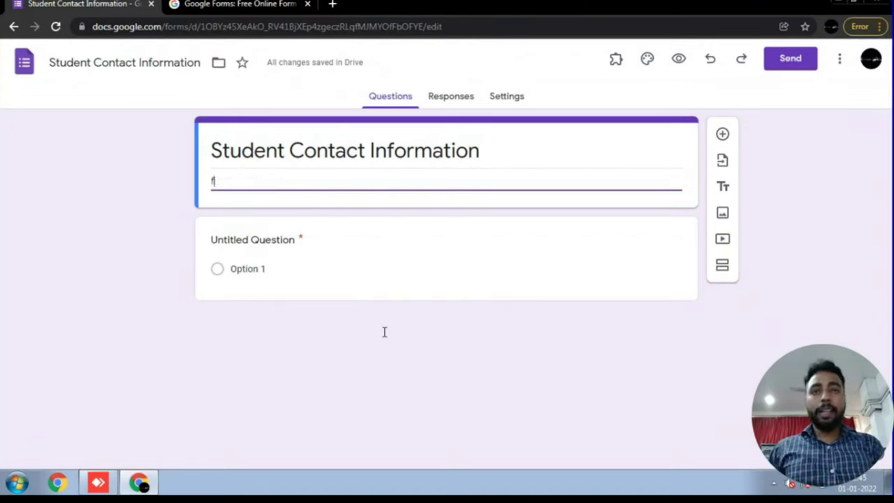
type("irst")
key("BackSpace")
key("BackSpace")
key("BackSpace")
key("BackSpace")
key("BackSpace")
key("BackSpace")
type("First Ye")
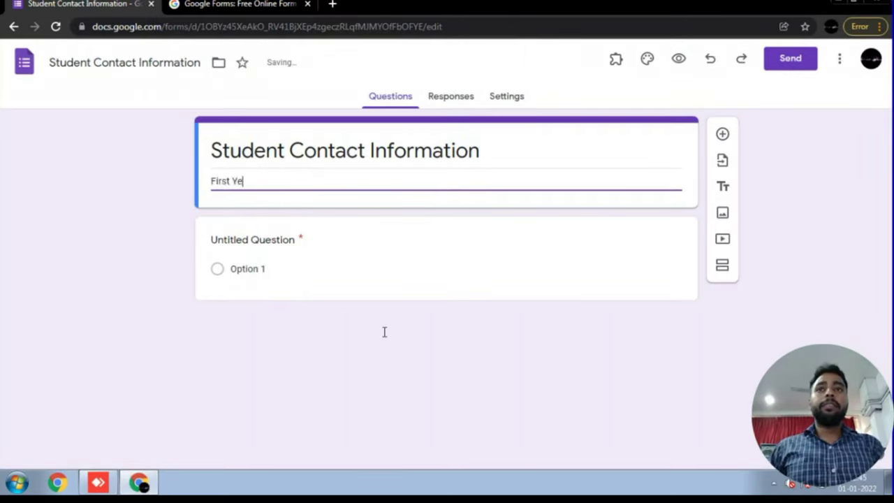
type("ar ")
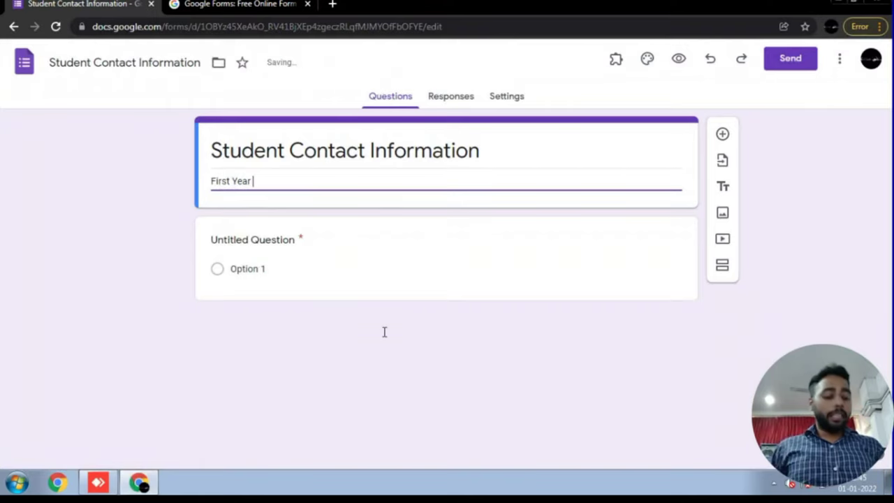
type("21-22")
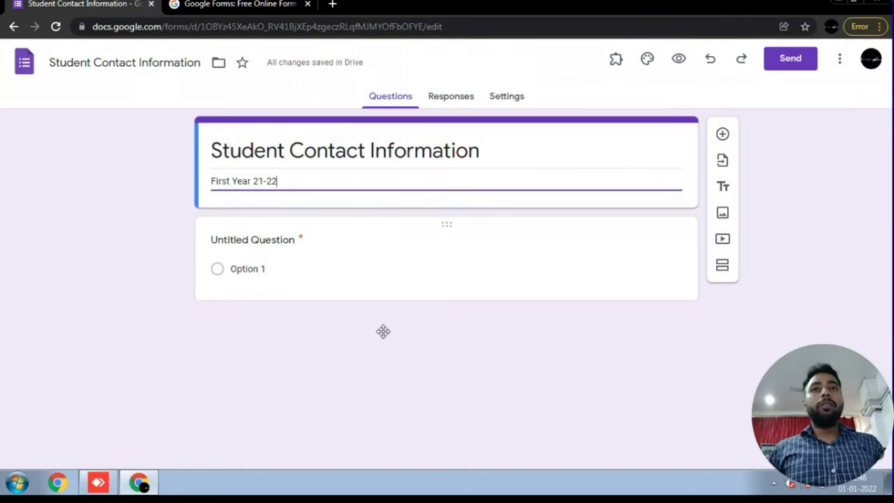
- Retitle the first question 'Name Of The Student'
left_click(384, 333)
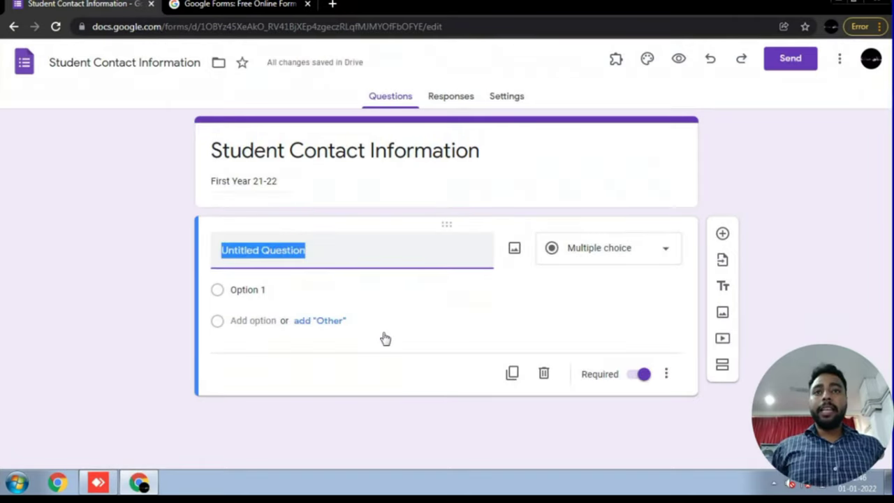
type("NaME")
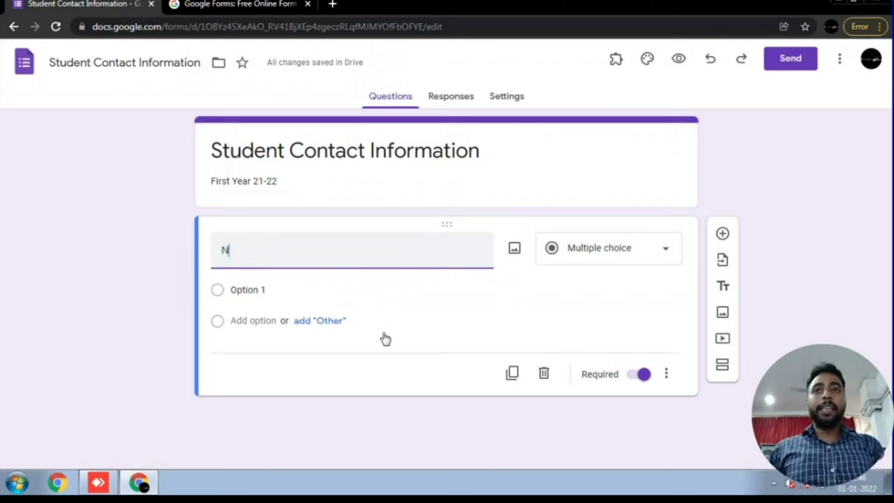
key("BackSpace")
key("BackSpace")
type("mae")
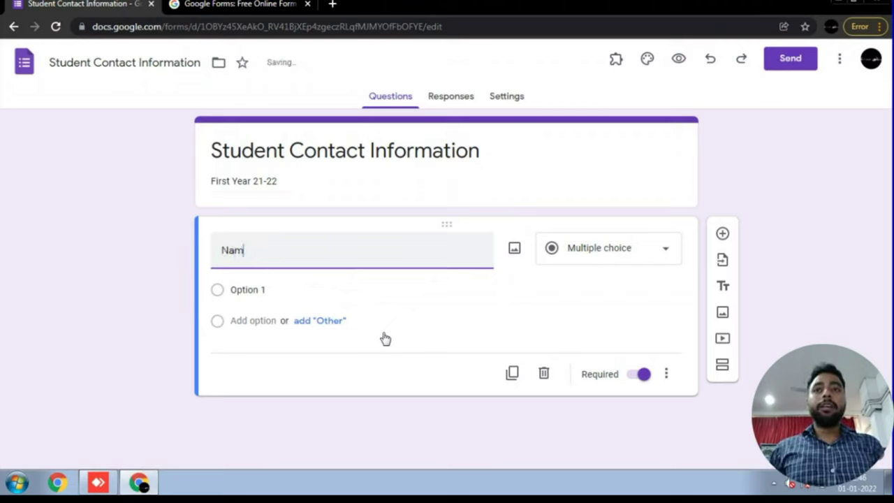
key("BackSpace")
key("BackSpace")
key("BackSpace")
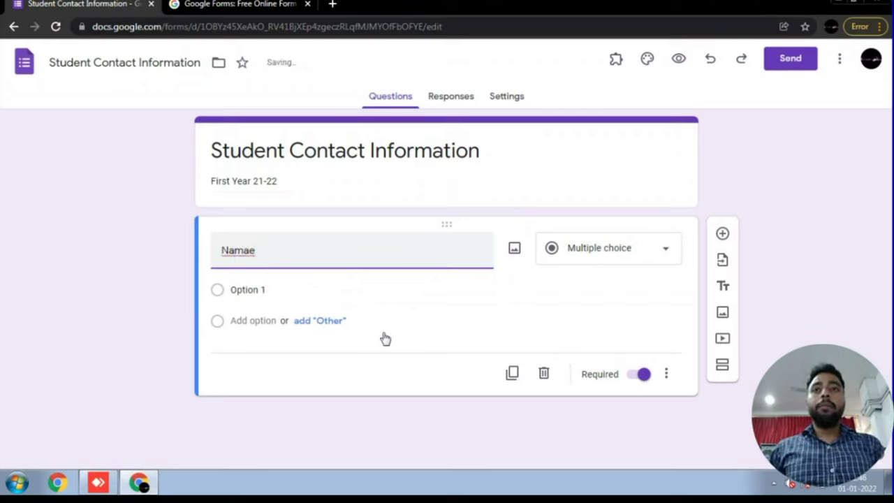
type("e if =")
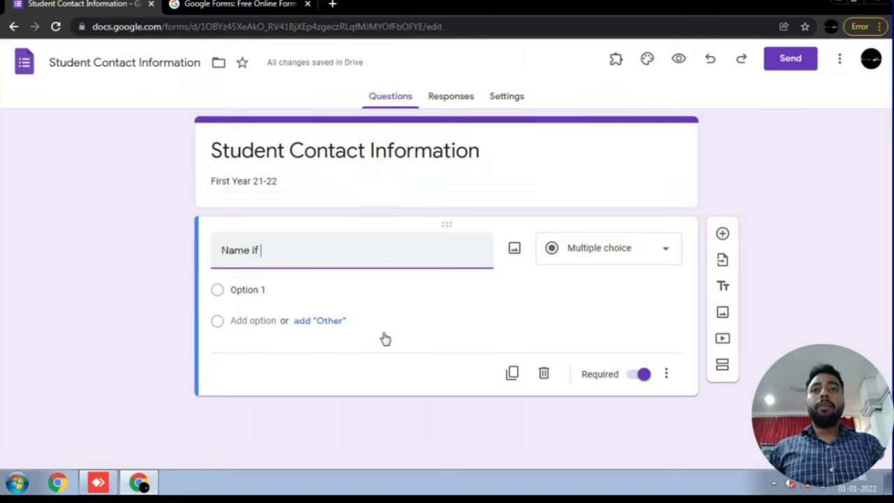
key("BackSpace")
key("BackSpace")
key("BackSpace")
key("BackSpace")
key("BackSpace")
key("BackSpace")
key("BackSpace")
key("BackSpace")
key("BackSpace")
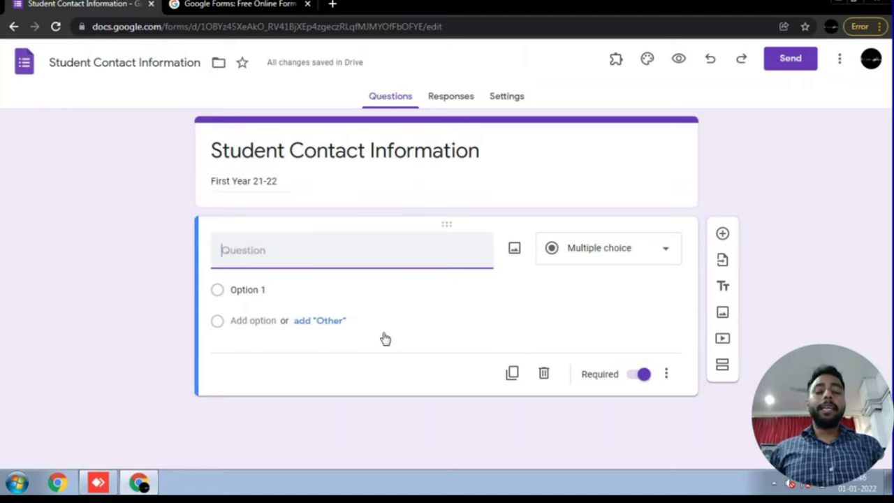
type("Name")
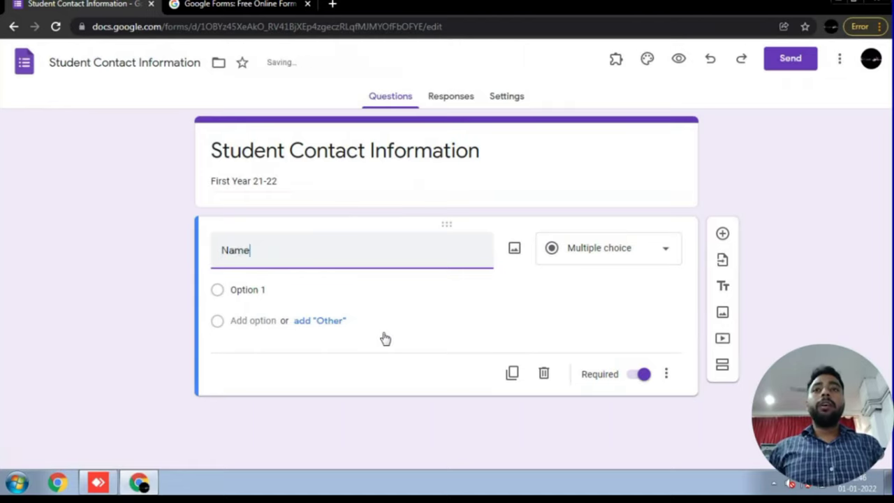
type(" Of Th")
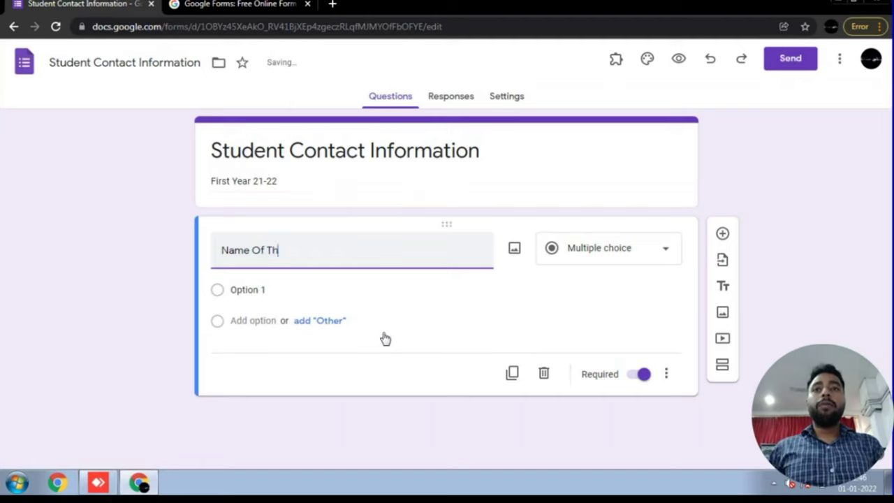
type("e Student")
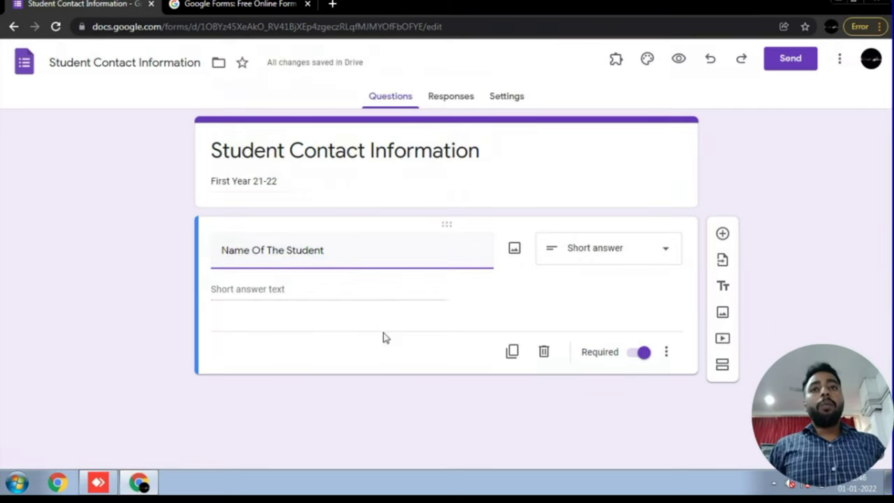
left_click(383, 338)
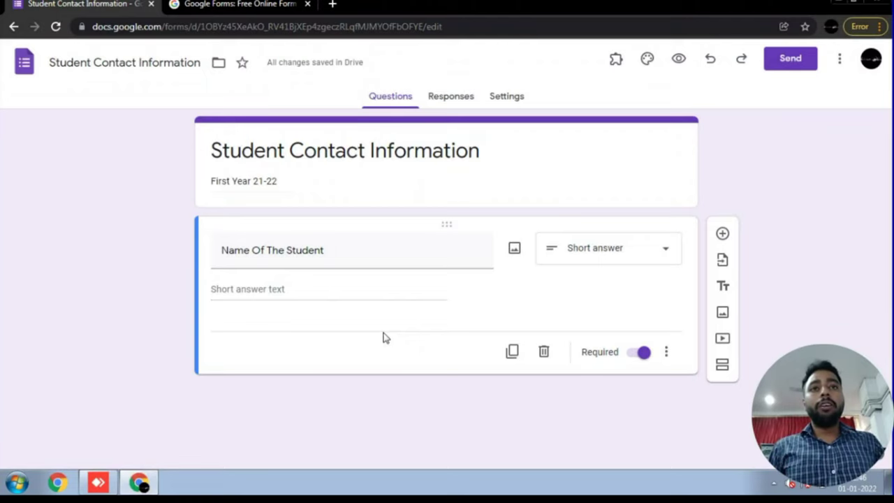
- Keep the first question as Short answer, then reopen the question-type list
key("Return")
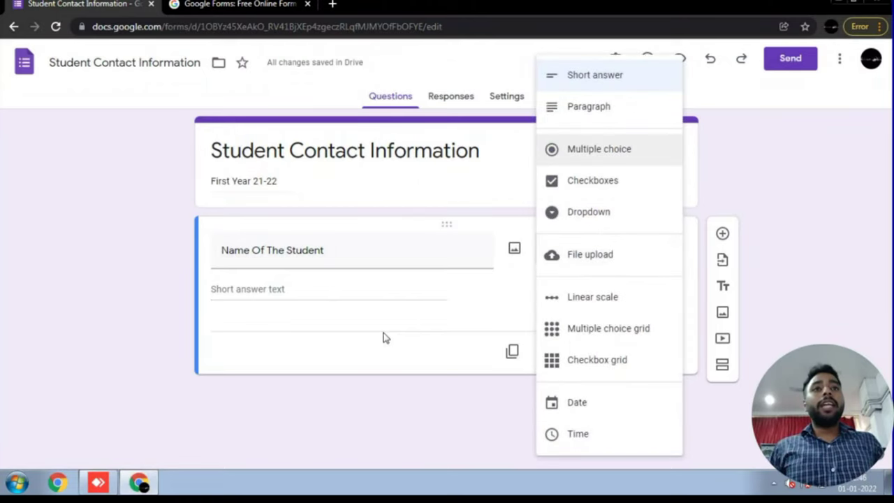
key("Up")
key("Up")
key("Up")
key("Up")
key("Return")
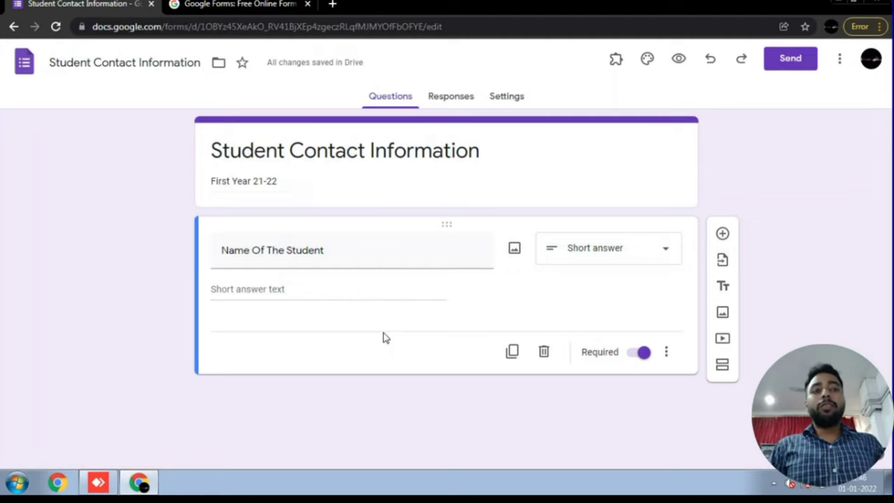
key("Return")
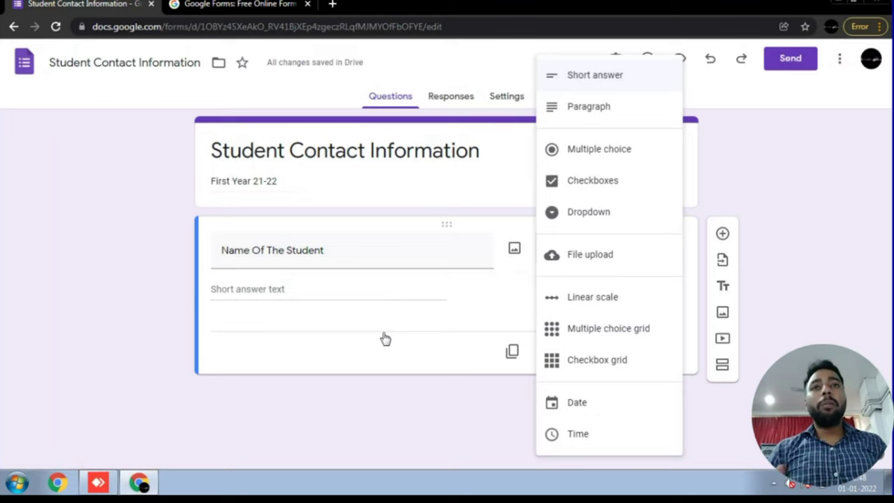
- Close the question-type list, leaving Name Of The Student as a Short answer question
left_click(385, 339)
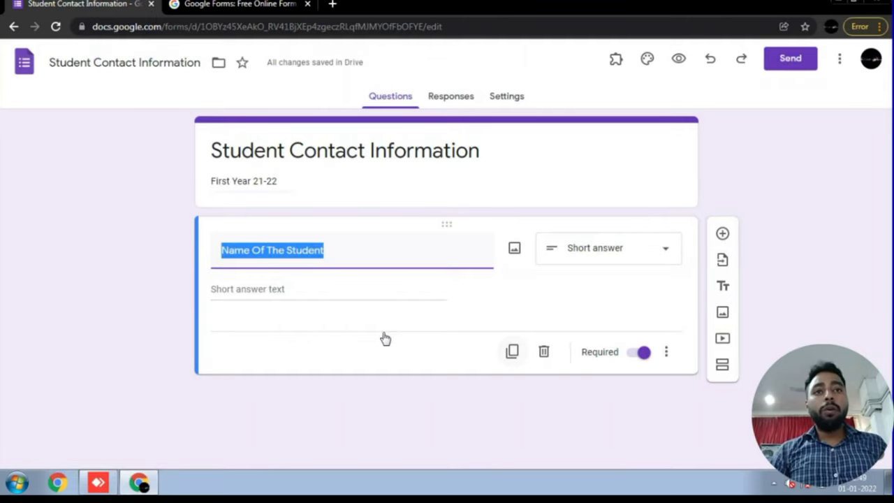
- Duplicate and delete the Name Of The Student question, then toggle its Required setting off and on
left_click(512, 352)
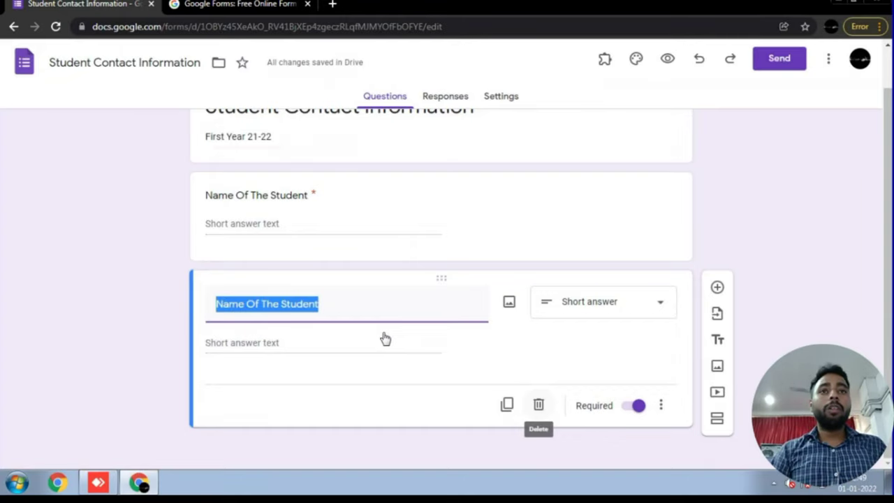
key("Return")
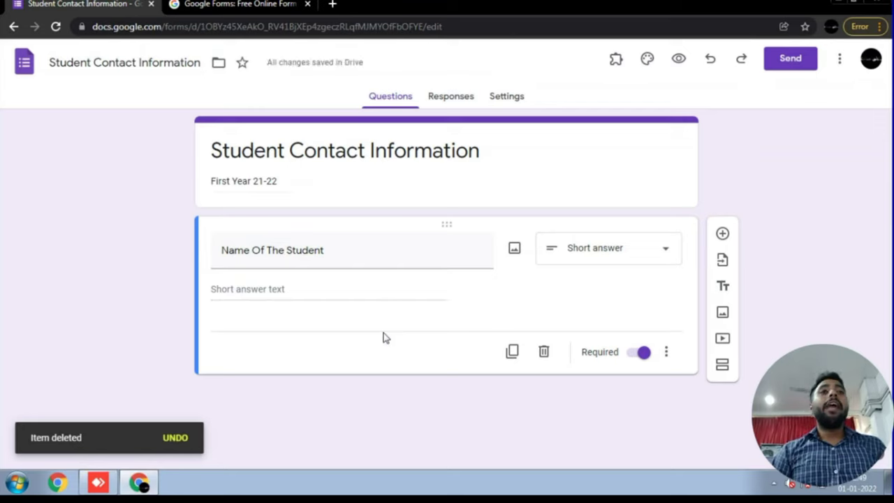
key("space")
key("space")
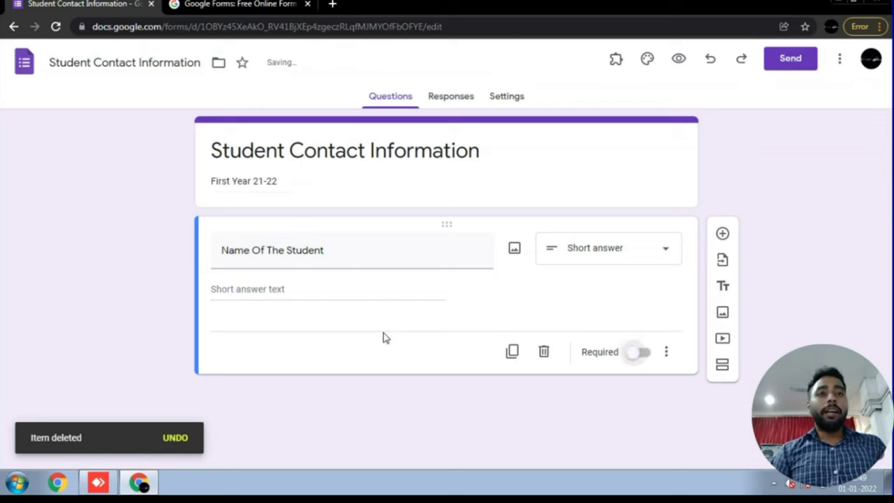
key("space")
key("space")
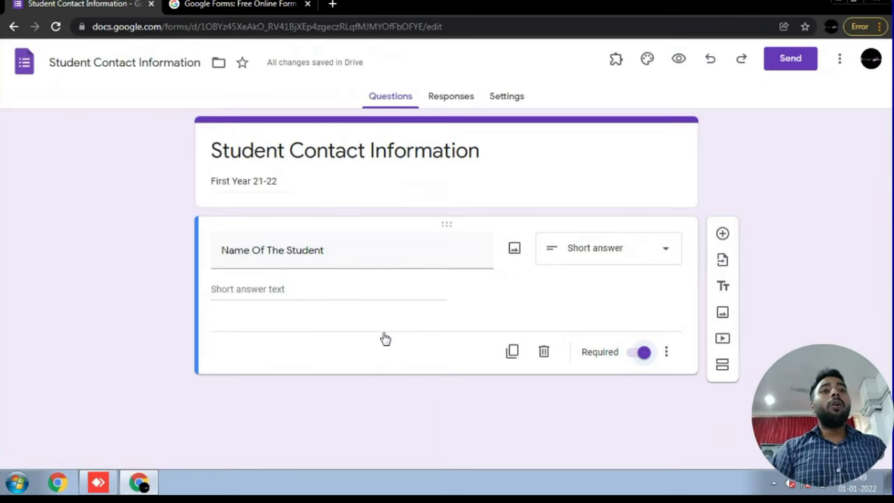
key("space")
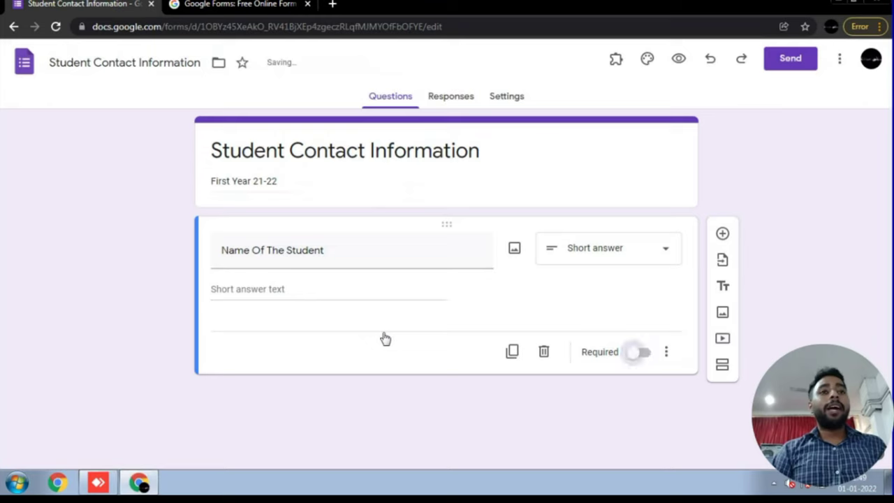
key("space")
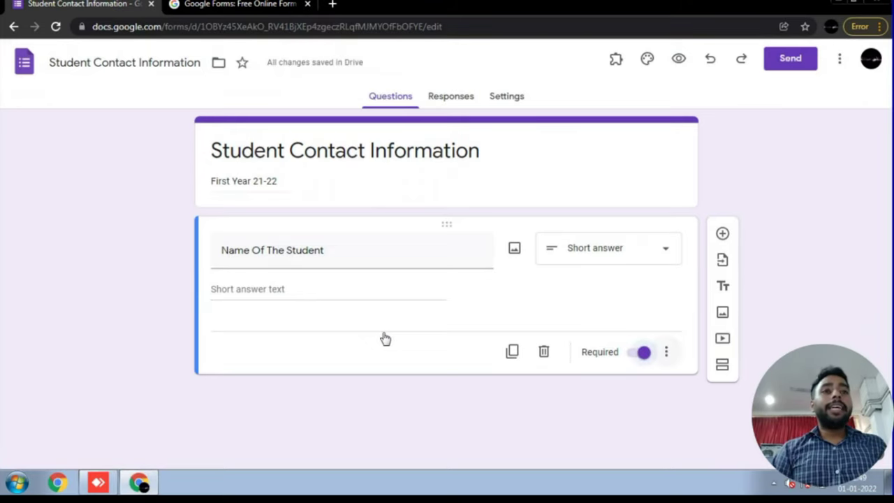
key("Tab")
key("Return")
key("Down")
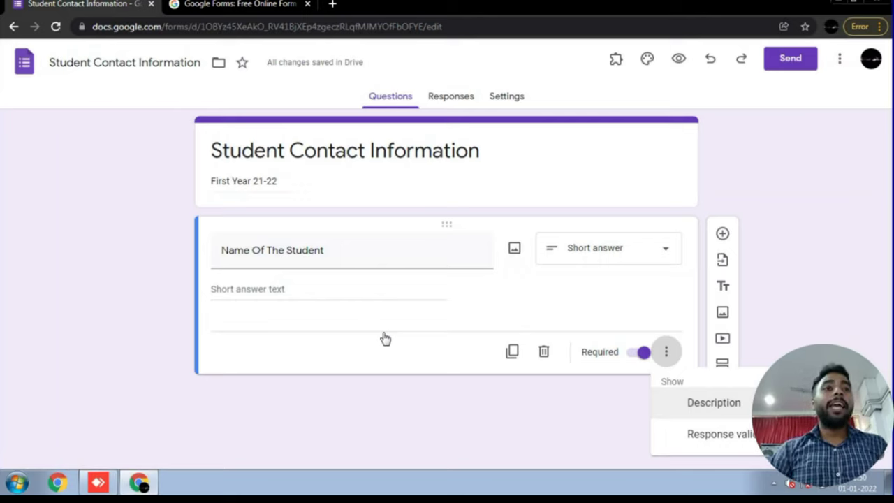
key("Down")
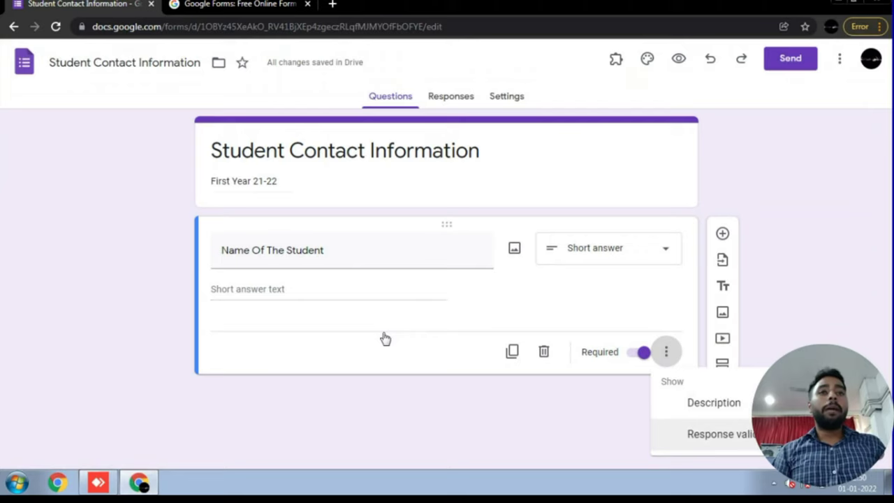
key("Up")
key("Escape")
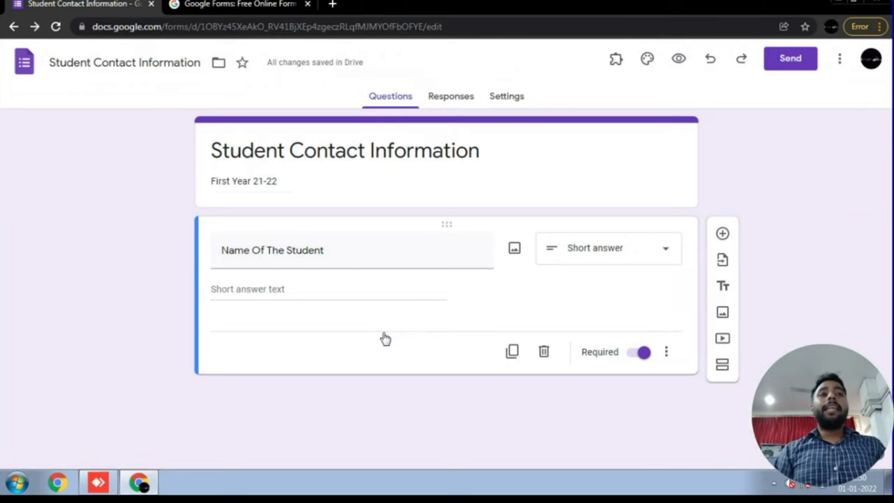
key("Tab")
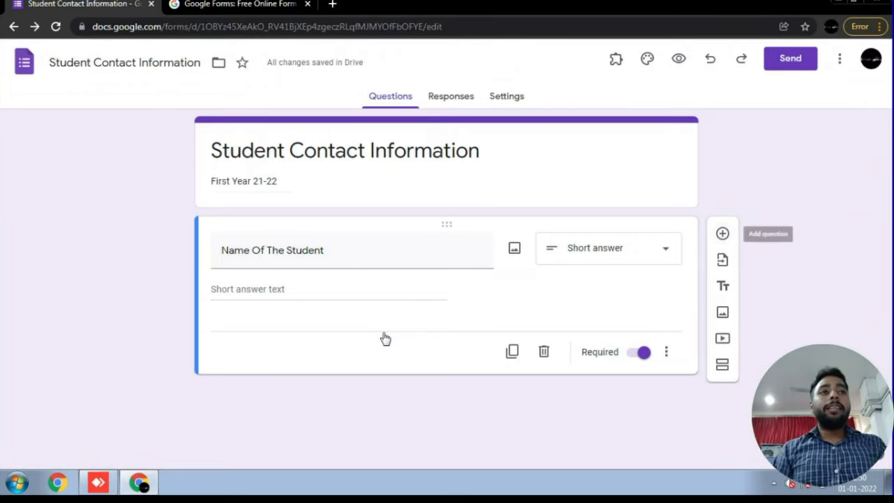
key("Tab")
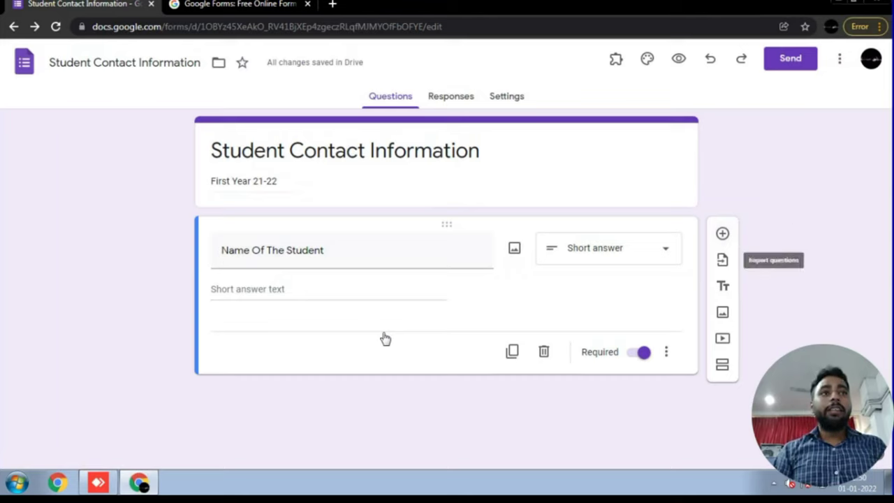
key("Tab")
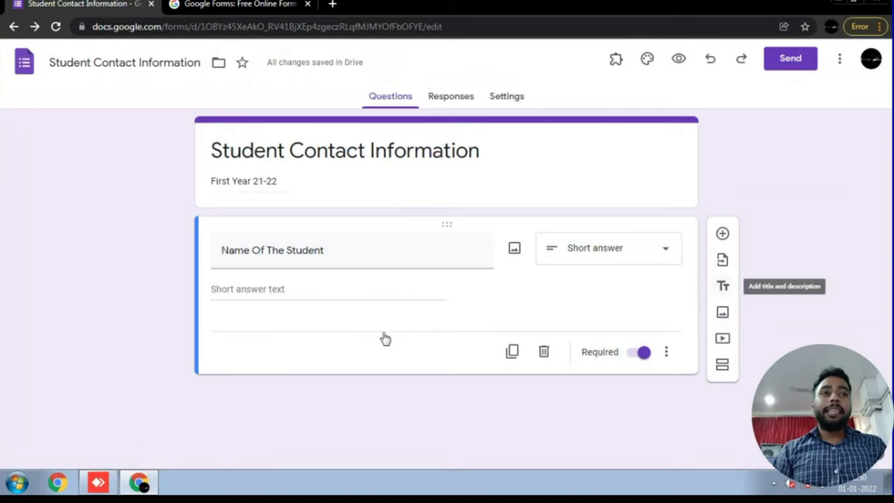
key("Tab")
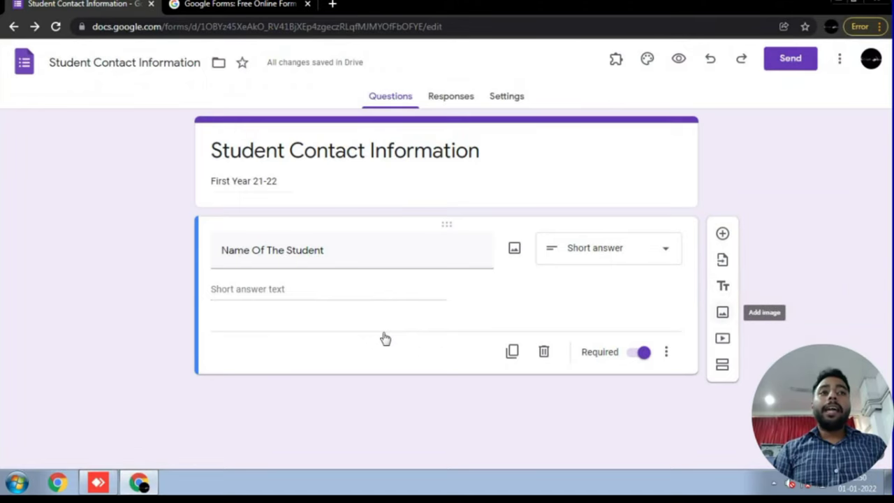
key("Tab")
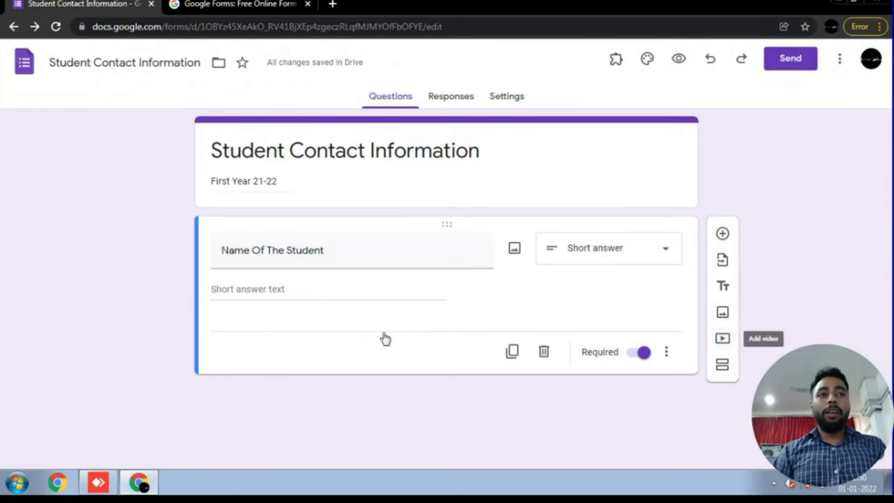
key("Tab")
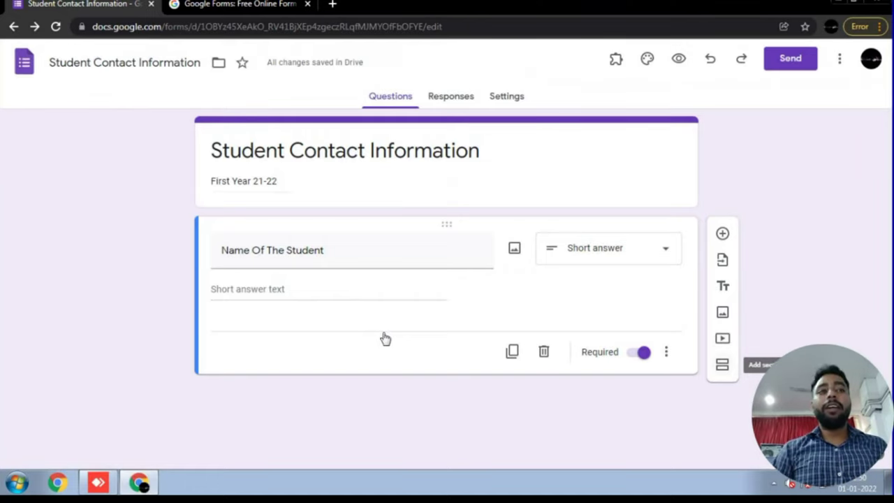
key("shift+Tab")
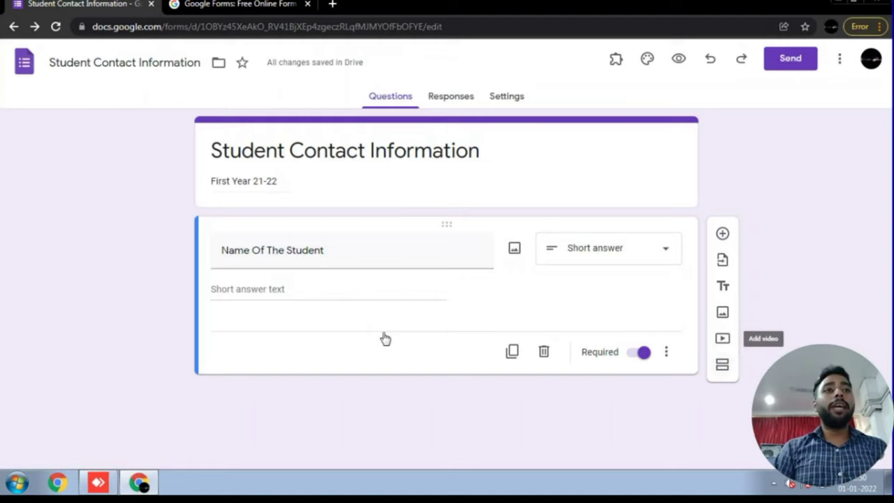
- Add an 'Email Address' question below Name Of The Student, plus another blank question
key("Return")
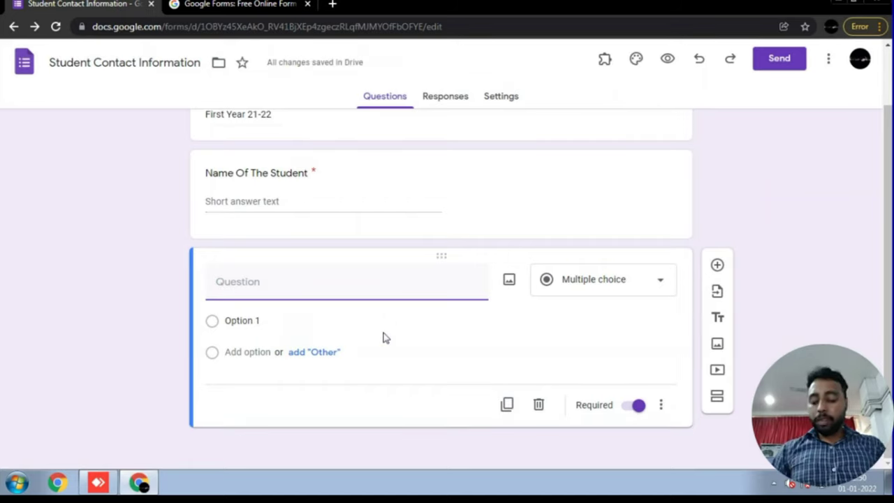
type("Ema")
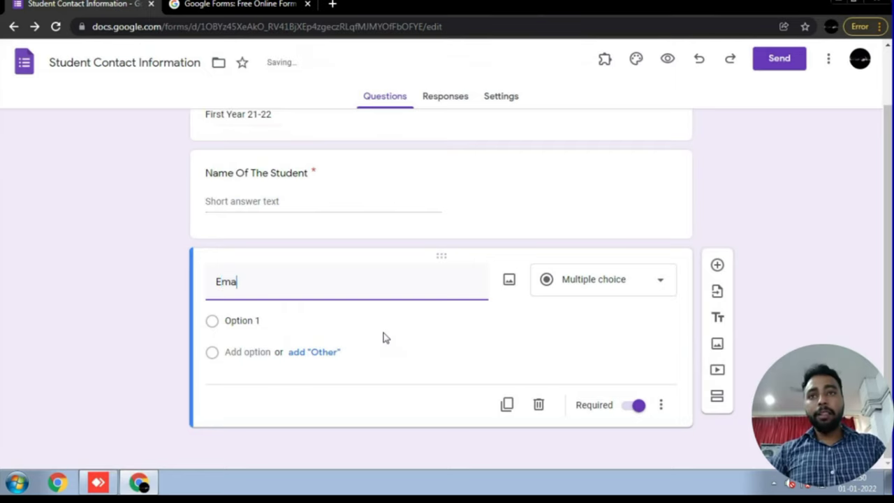
type("il Address")
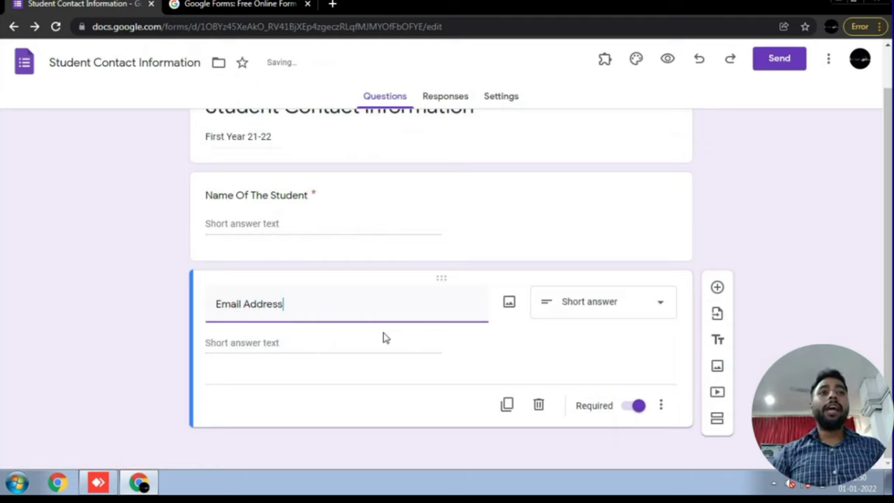
key("ctrl+shift+Return")
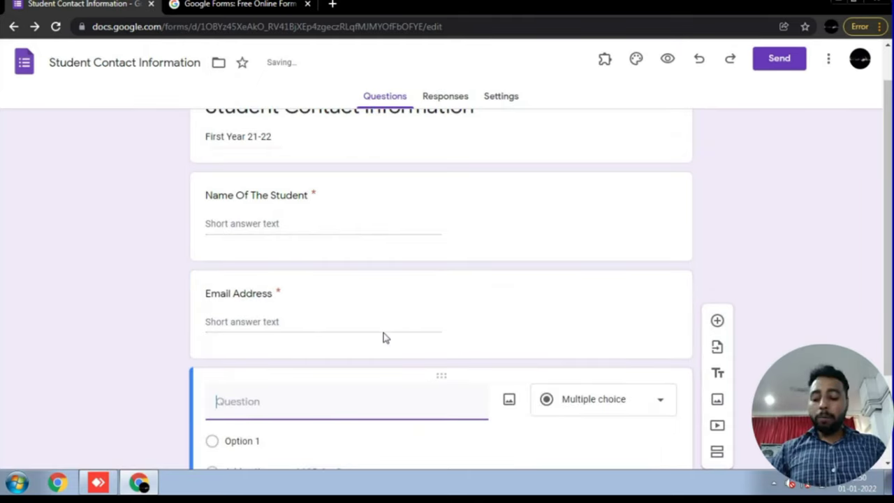
- Title the new question 'Whatsapp Number/Mobile Number' and add another blank question beneath it
type("Whatsapp g")
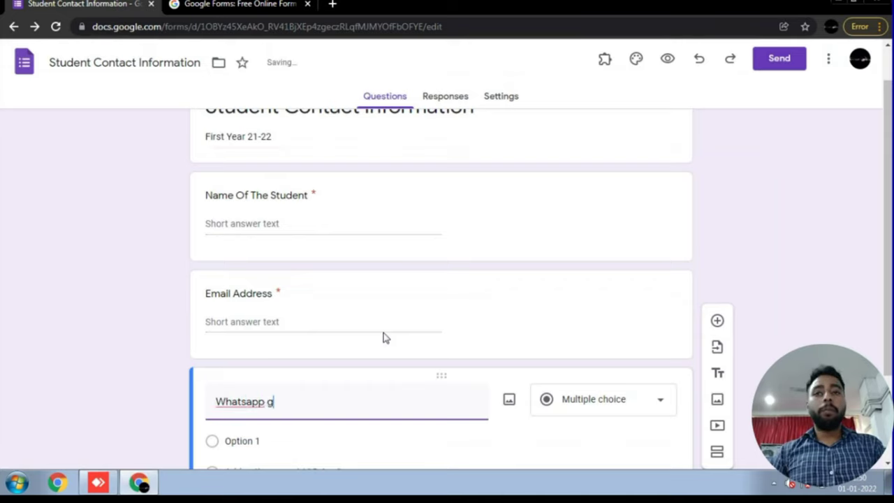
key("BackSpace")
type("Number")
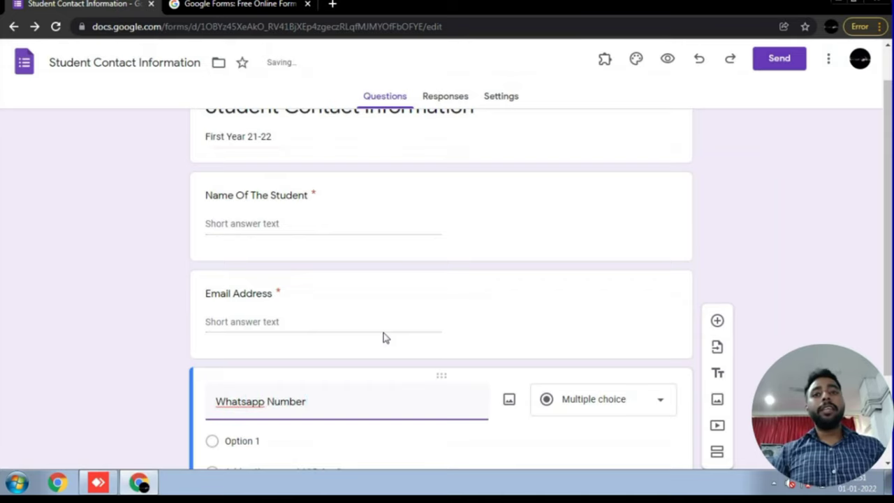
type("/mobile M")
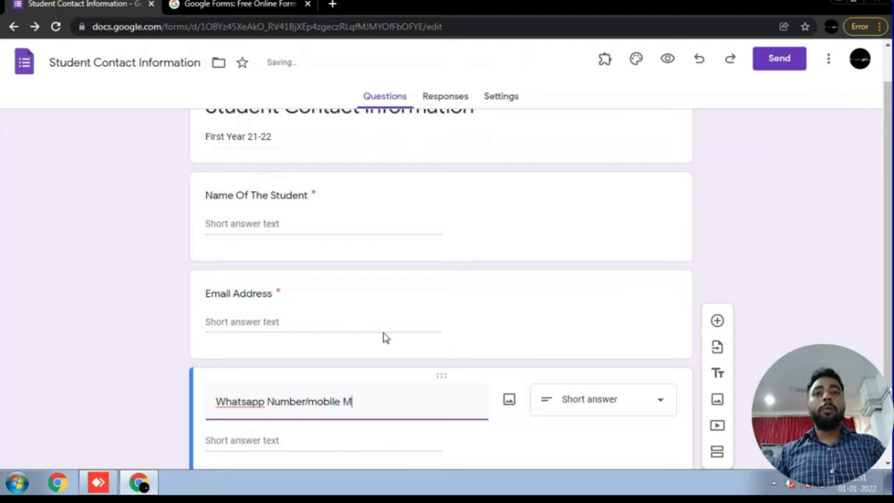
key("BackSpace")
type("Number")
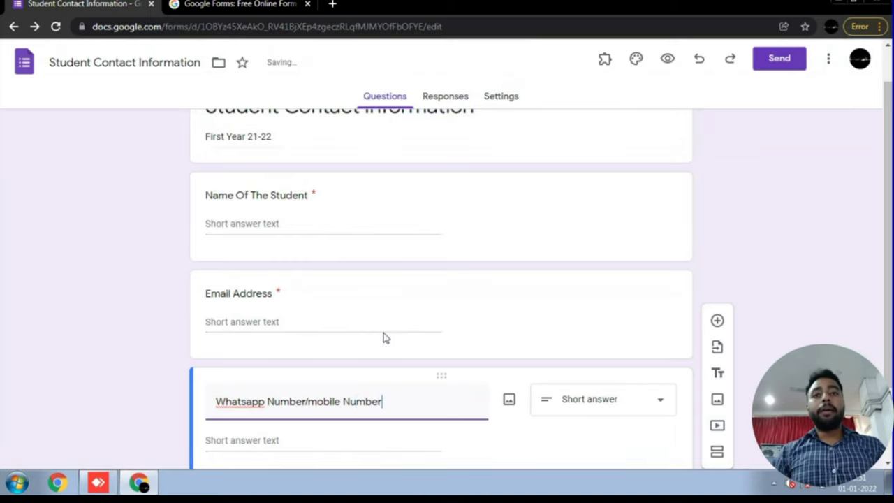
key("Left")
key("Left")
key("Left")
key("Left")
key("Left")
key("Left")
key("Left")
key("Left")
key("Left")
key("Left")
key("Left")
key("Left")
key("BackSpace")
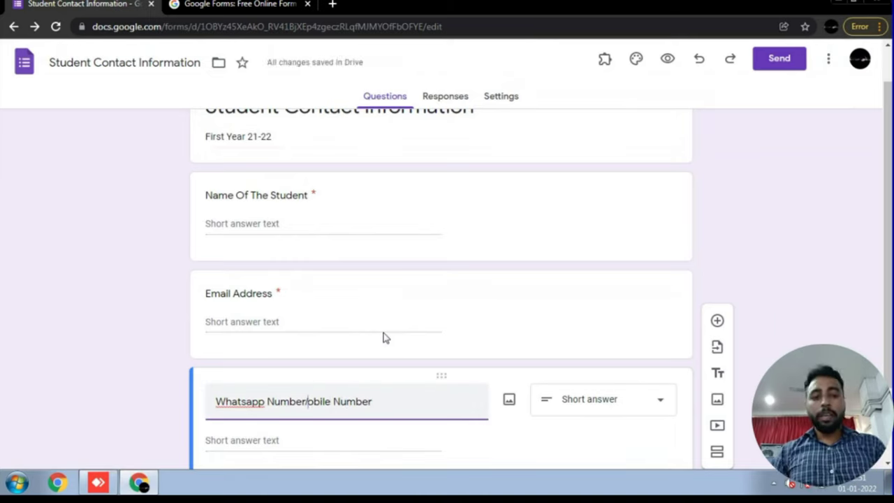
type("M")
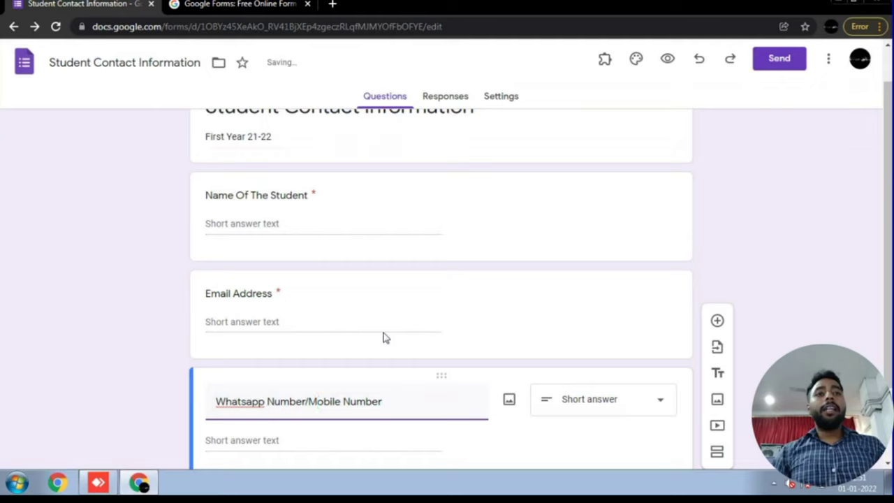
scroll(383, 338, "down", 2)
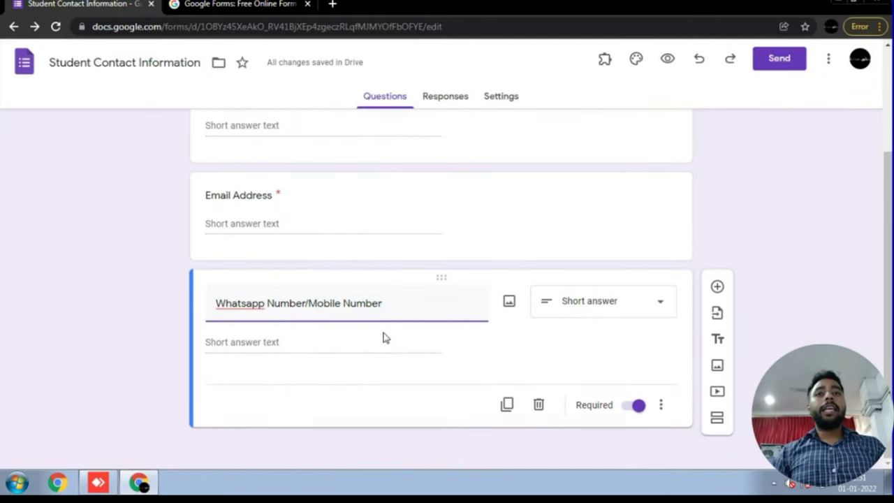
key("ctrl+shift+Return")
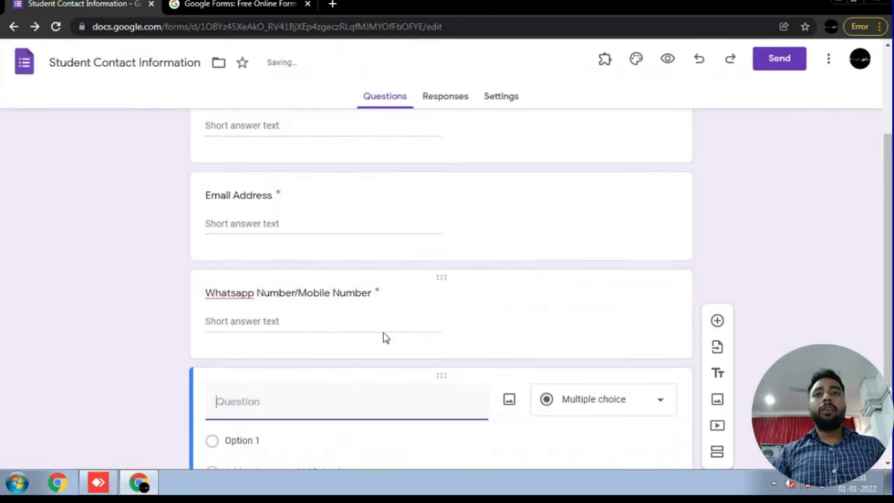
- Delete the empty multiple-choice question below the Whatsapp Number question
scroll(382, 338, "up", 2)
scroll(383, 338, "down", 3)
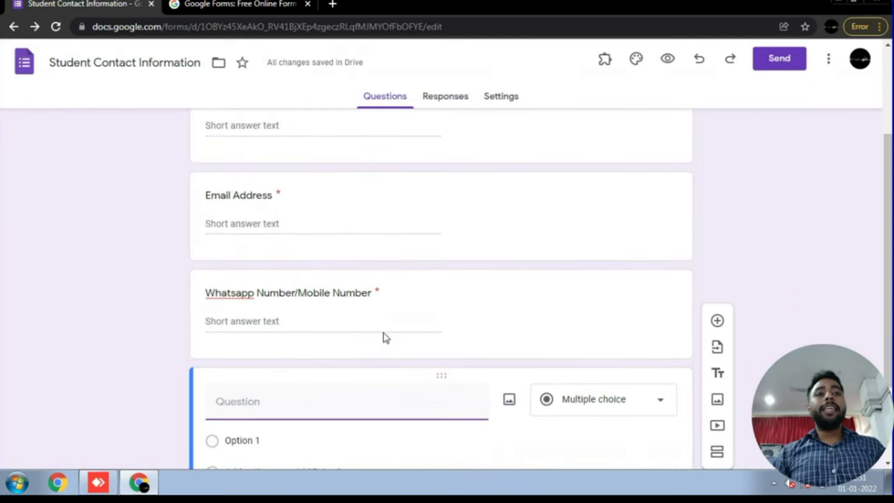
scroll(382, 338, "down", 2)
left_click(539, 405)
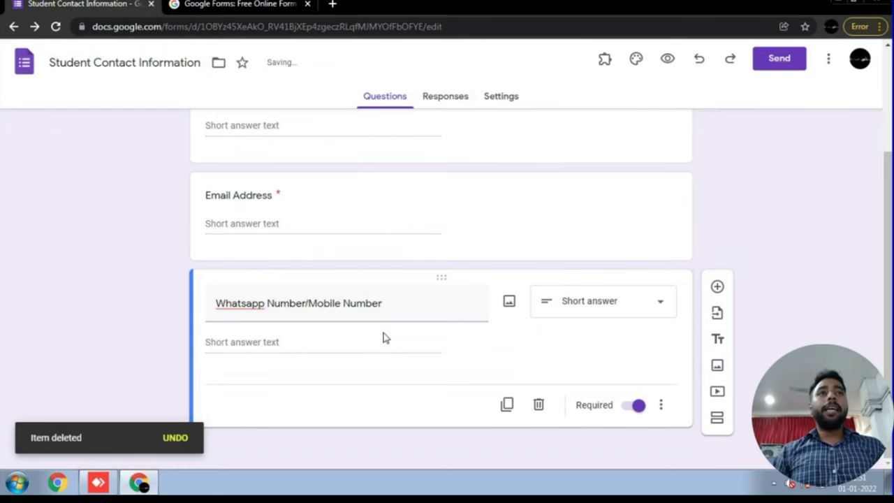
scroll(383, 338, "up", 3)
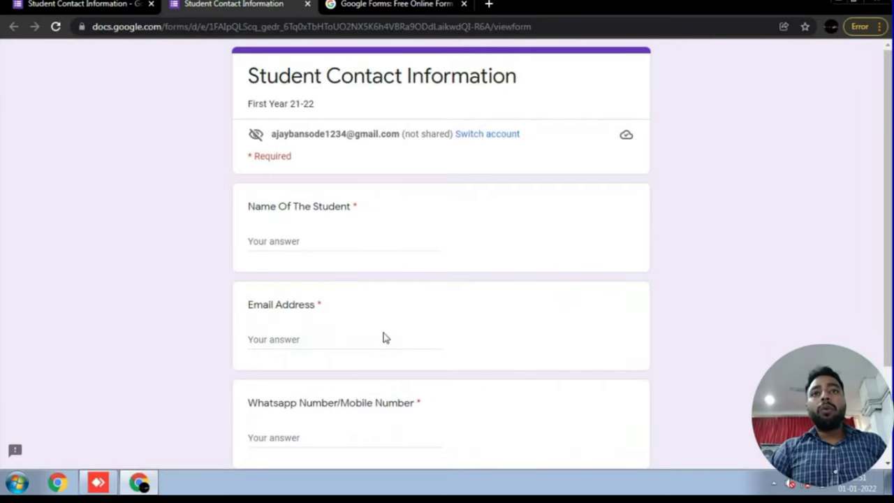
- Enter the student's name and e-mail address in the test response
scroll(383, 338, "down", 1)
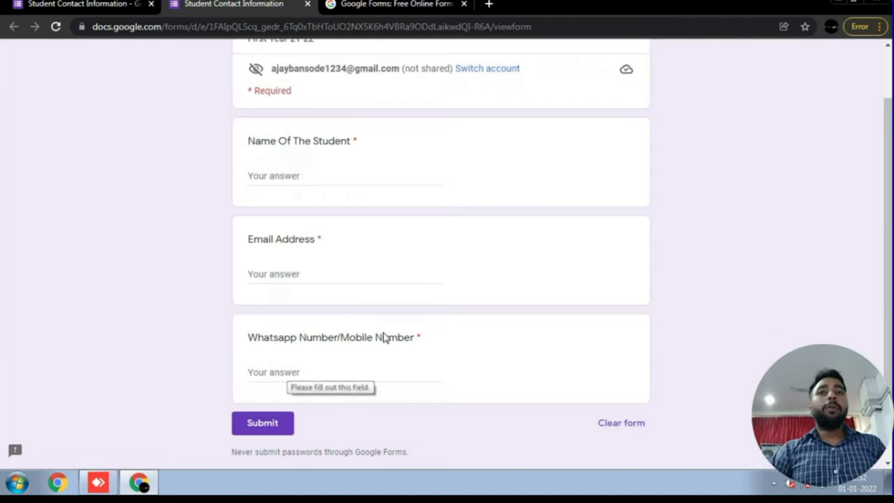
key("Tab")
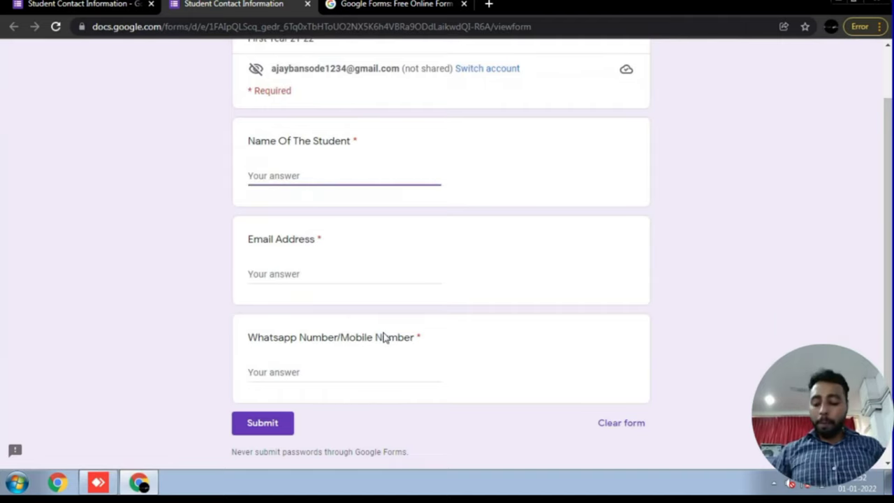
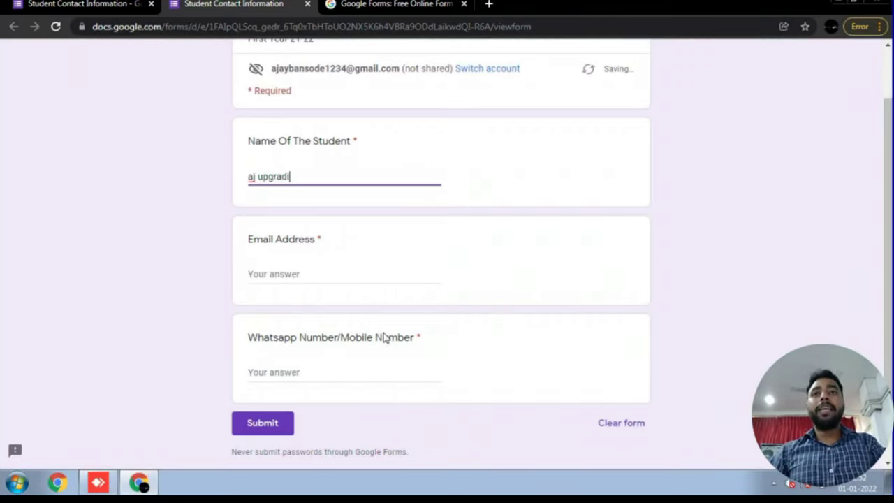
key("BackSpace")
key("BackSpace")
key("BackSpace")
key("BackSpace")
key("BackSpace")
key("BackSpace")
key("BackSpace")
key("BackSpace")
key("BackSpace")
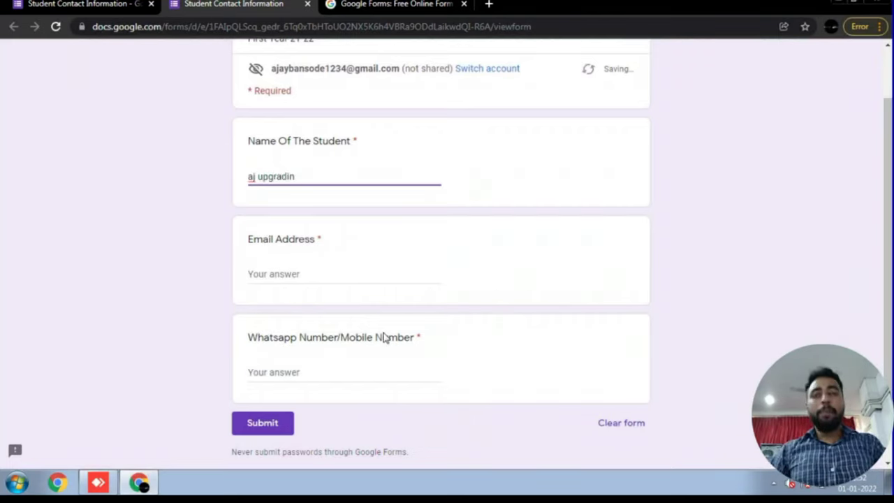
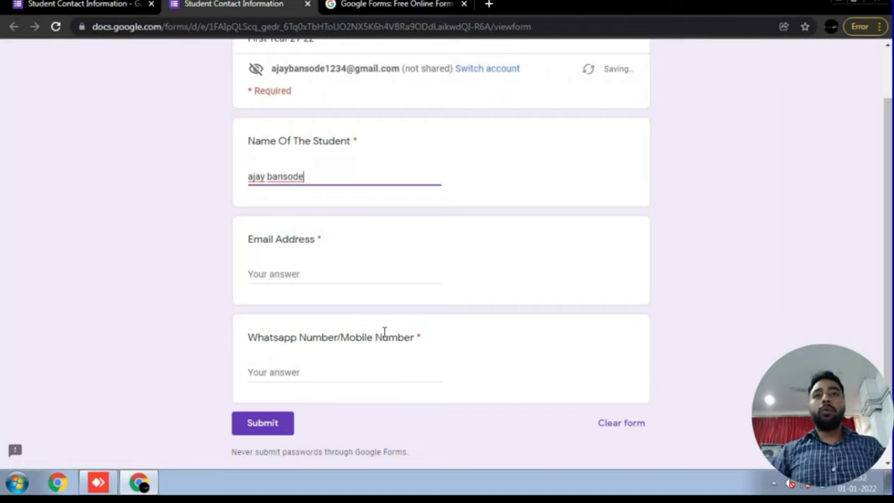
key("Tab")
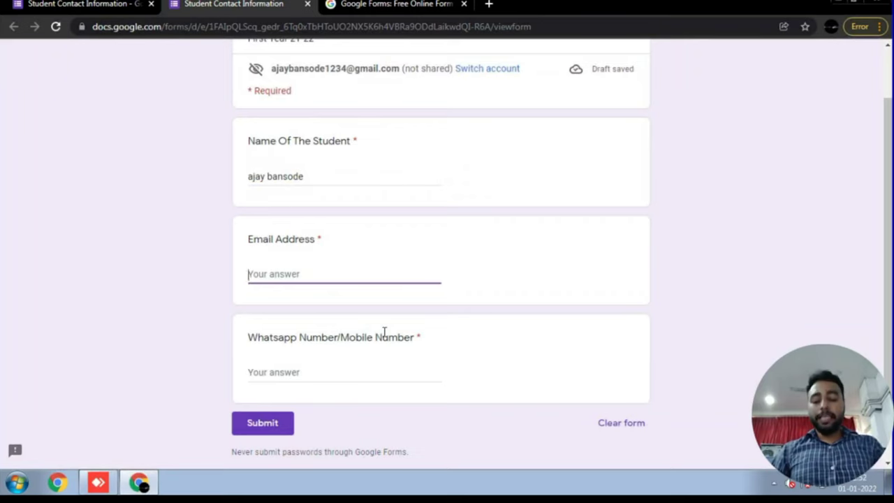
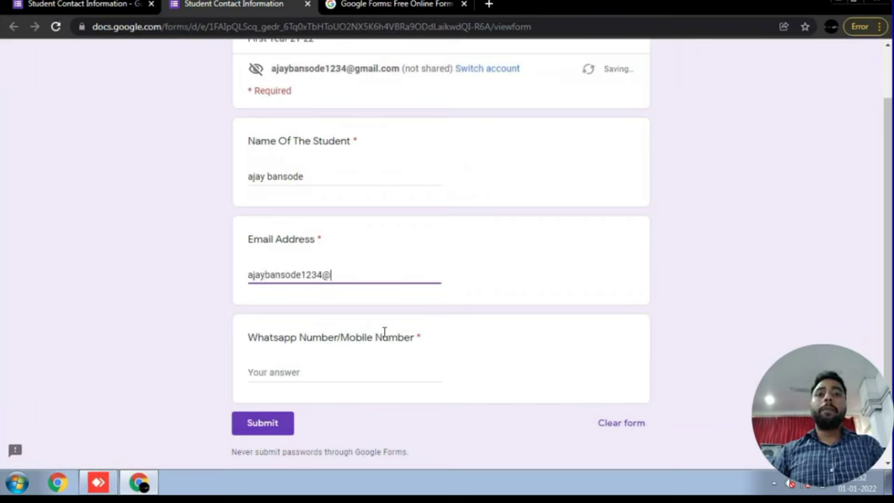
- Enter the student's mobile number and submit the test response
key("Tab")
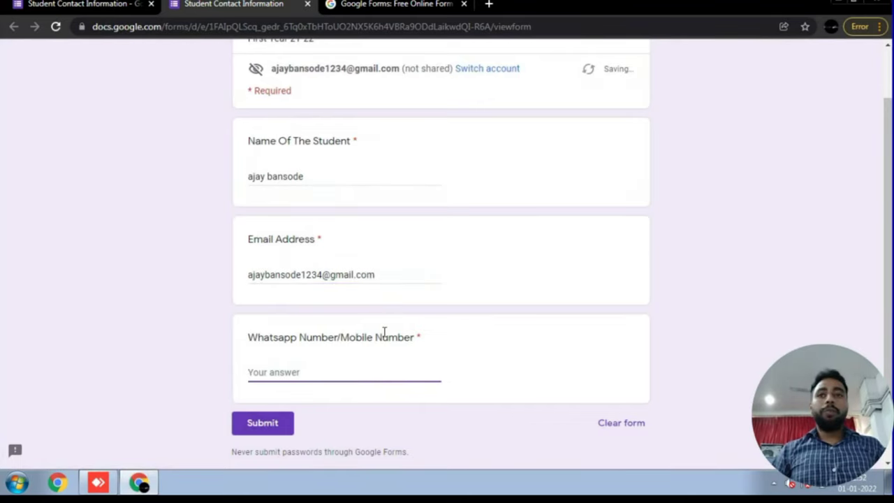
type("80808")
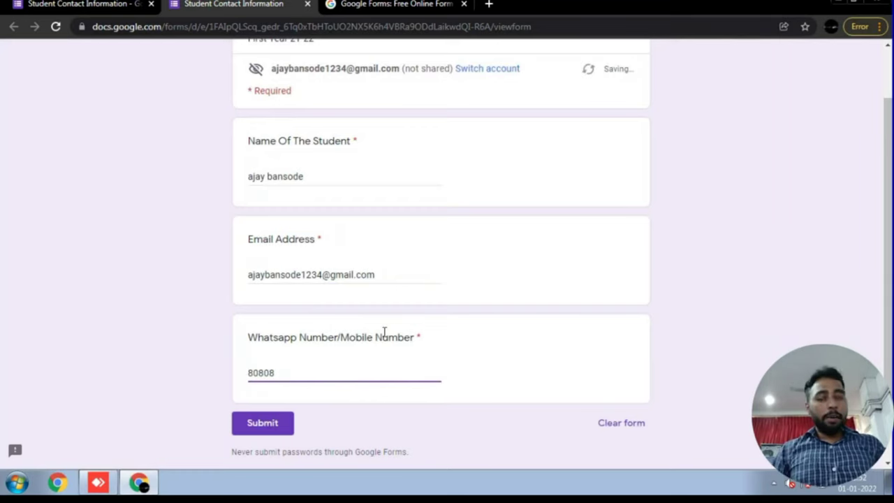
type("08080")
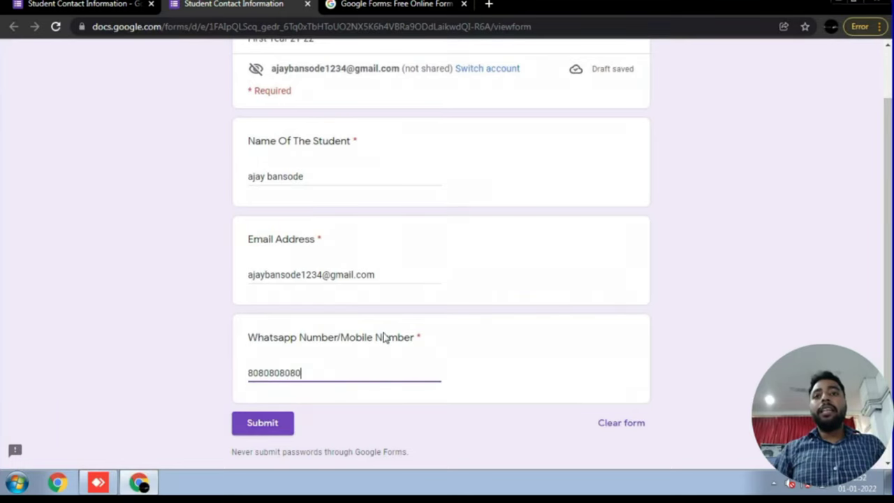
key("Tab")
key("Return")
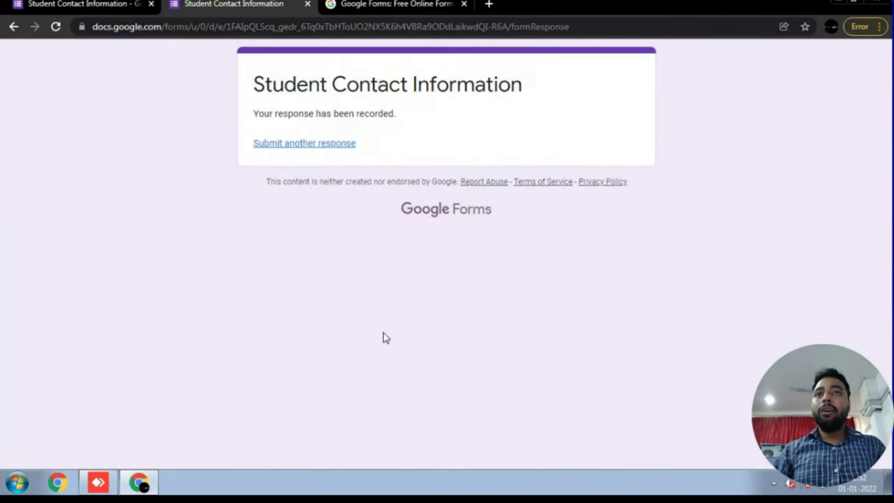
- Review the single recorded response's summary, then return to the form's questions
key("Tab")
key("Return")
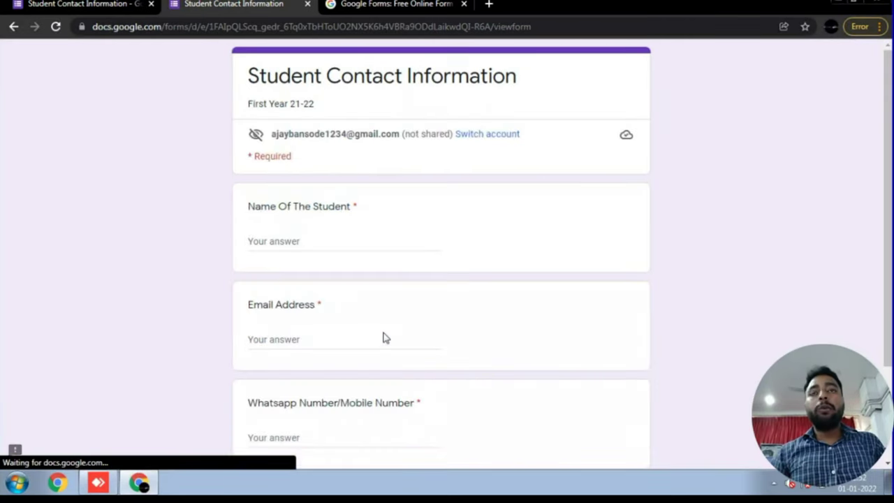
scroll(383, 338, "down", 3)
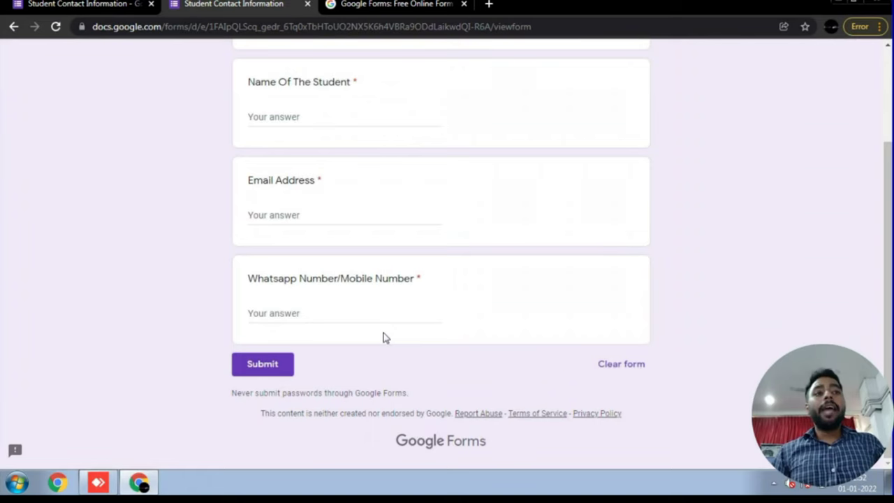
key("alt+Left")
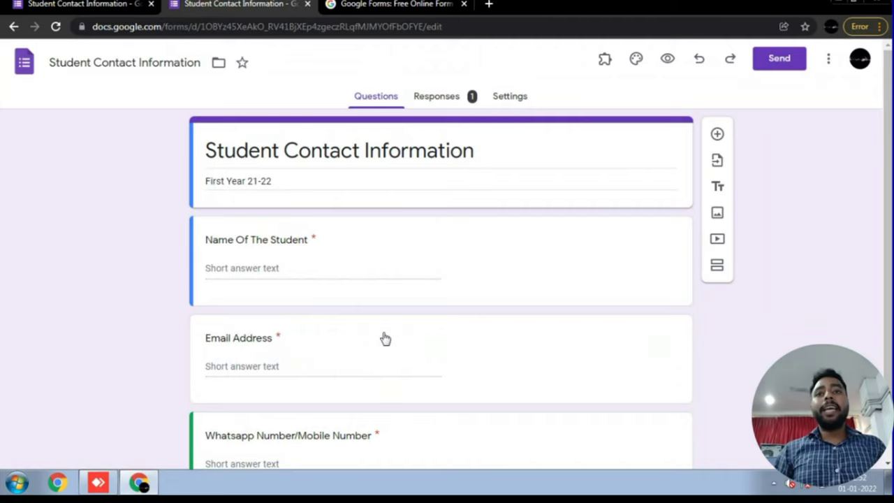
scroll(385, 339, "down", 1)
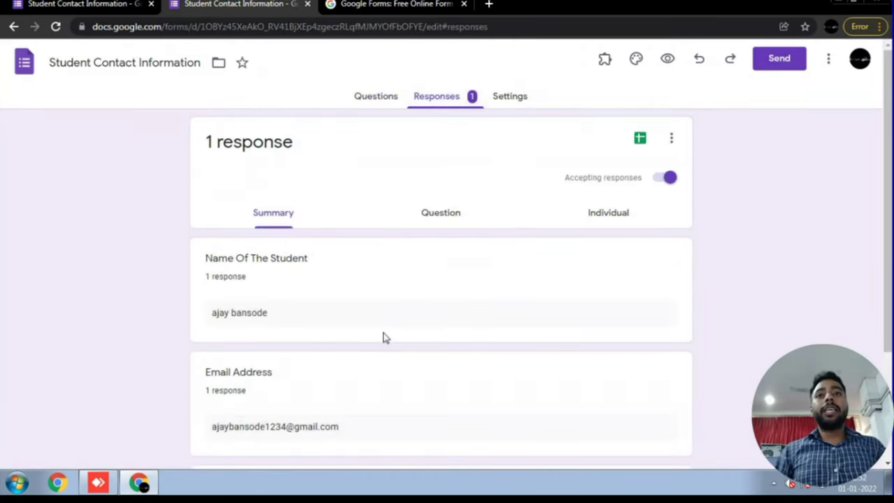
scroll(384, 338, "down", 2)
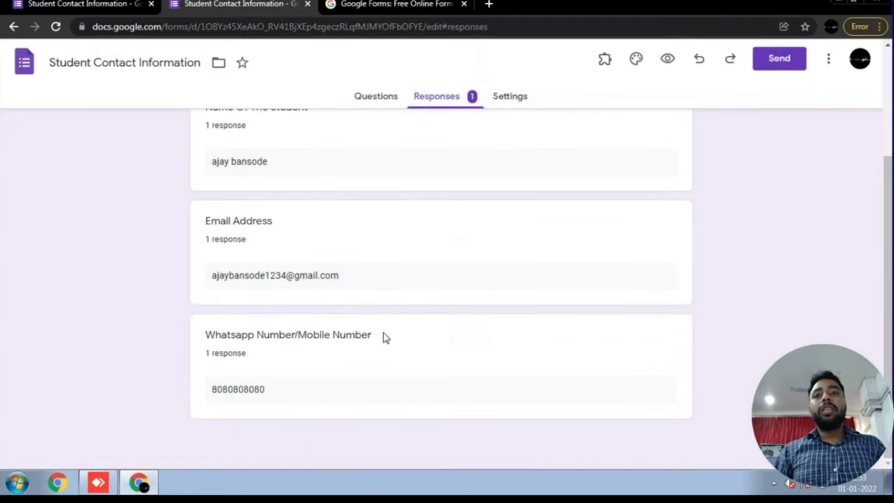
scroll(384, 338, "up", 2)
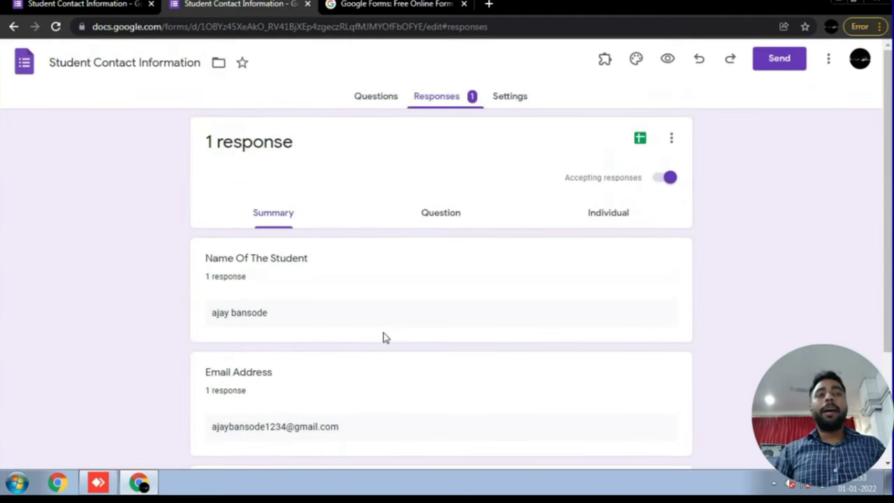
key("alt+Left")
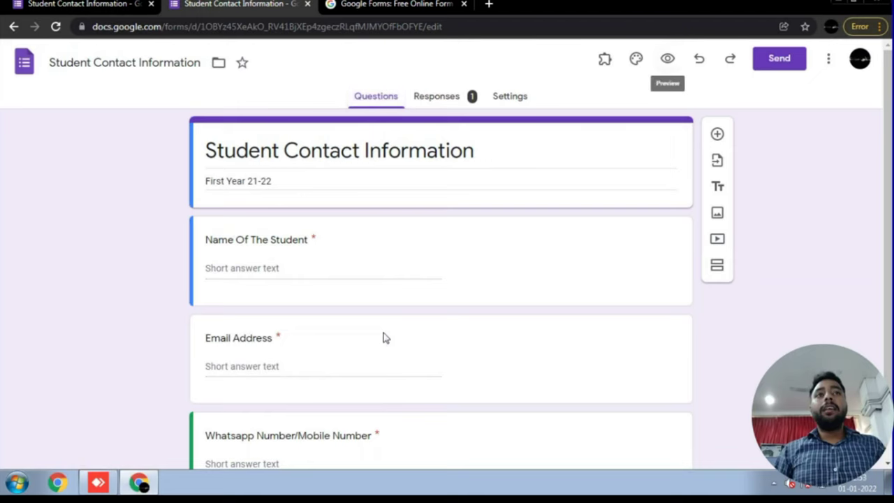
- Preview the form in a new tab, look it over, and return to the editor
key("ctrl+shift+p")
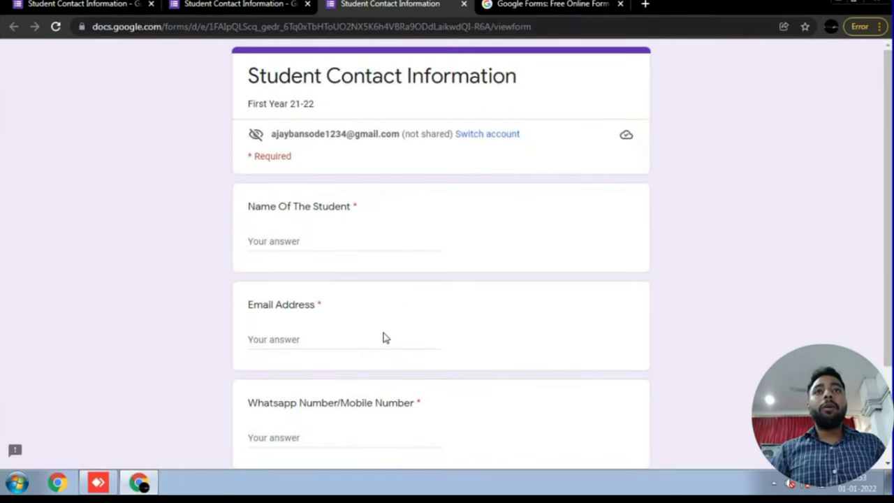
scroll(385, 338, "down", 2)
scroll(385, 338, "up", 2)
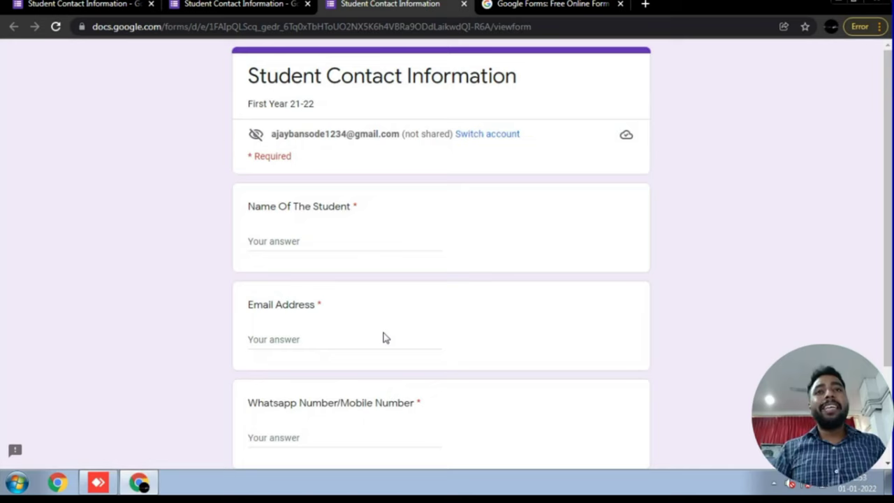
scroll(383, 338, "down", 2)
scroll(383, 338, "up", 2)
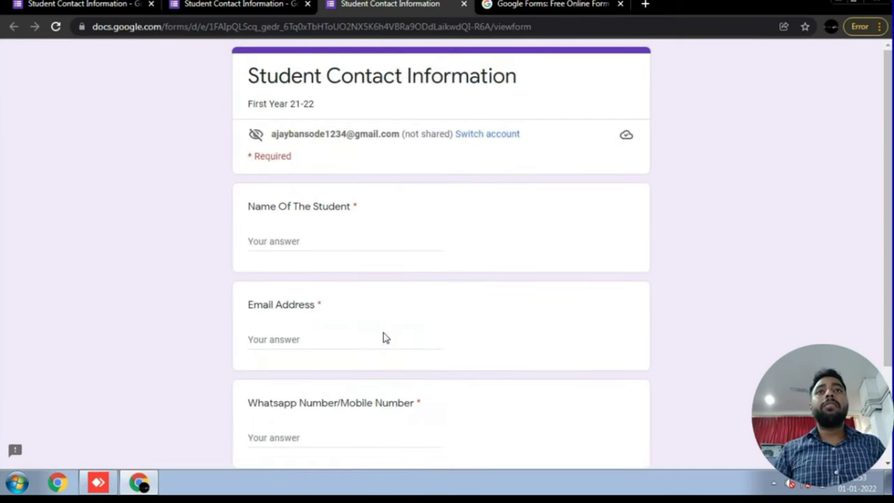
key("ctrl+shift+Tab")
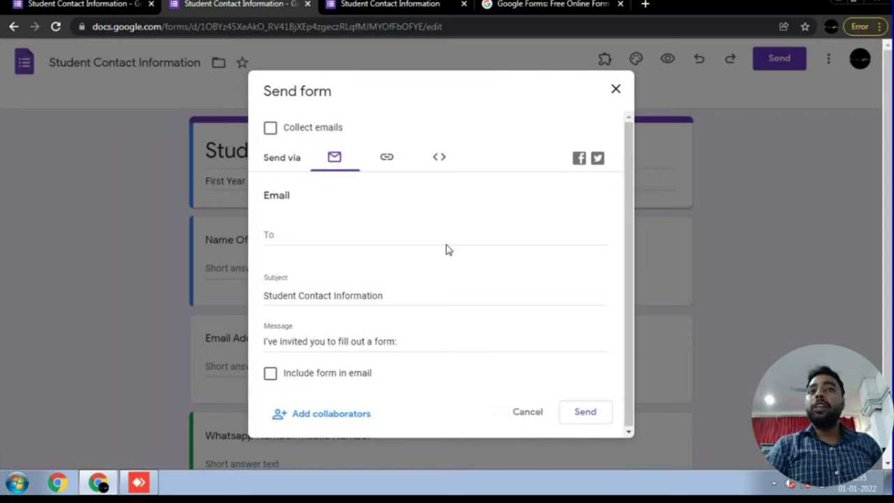
- Switch sharing to a link, shorten the URL, and copy it to the clipboard
left_click(447, 246)
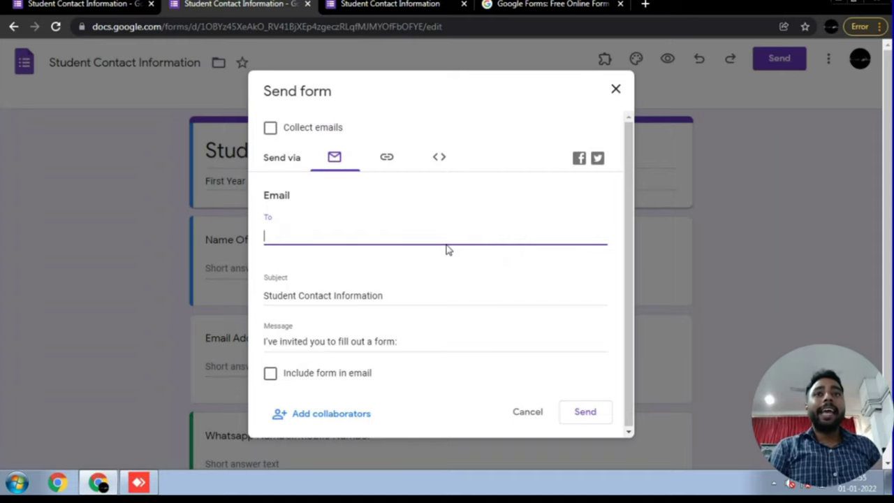
key("shift+Tab")
key("Return")
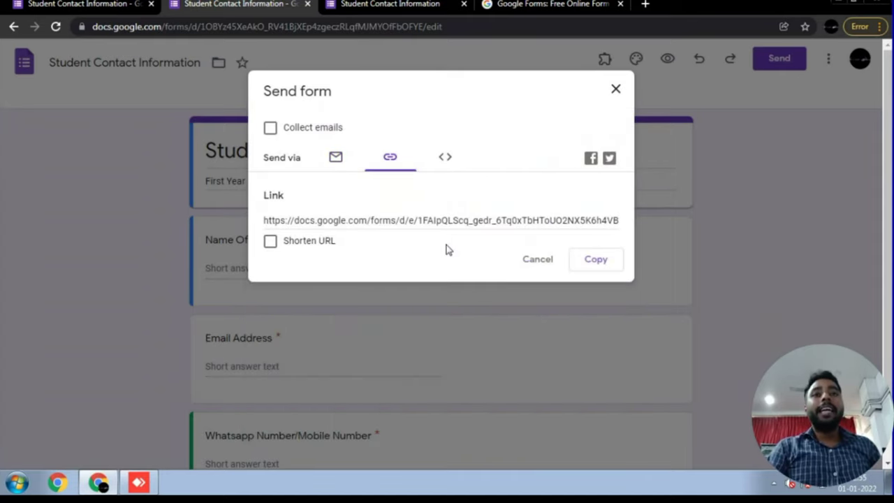
key("Tab")
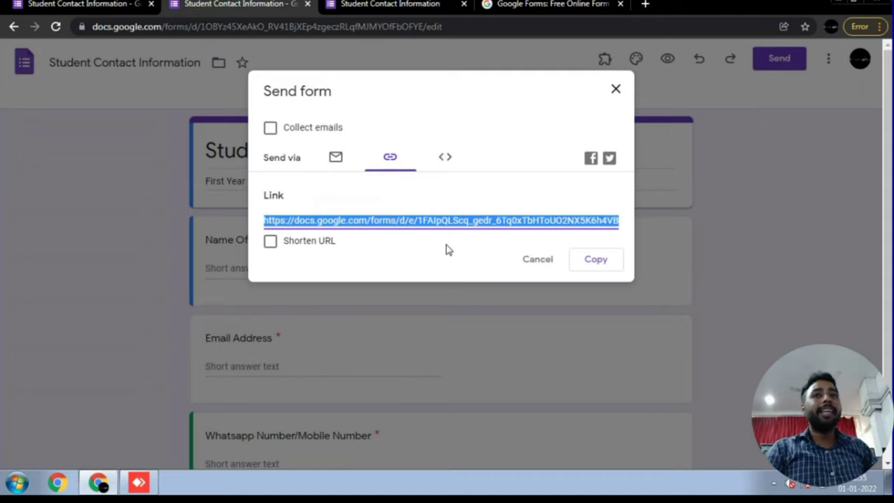
key("Tab")
key("space")
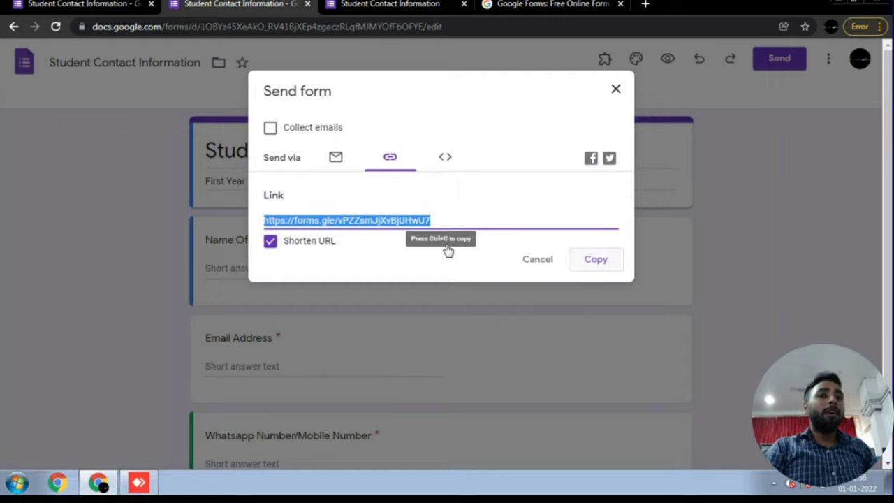
key("ctrl+c")
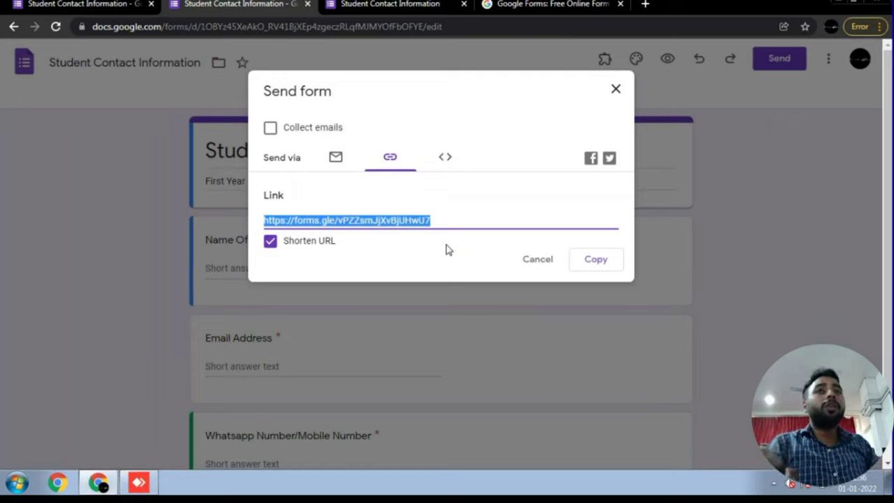
- Display the form's Embed HTML code, sized 640 by 709 pixels
triple_click(447, 249)
left_click(447, 249)
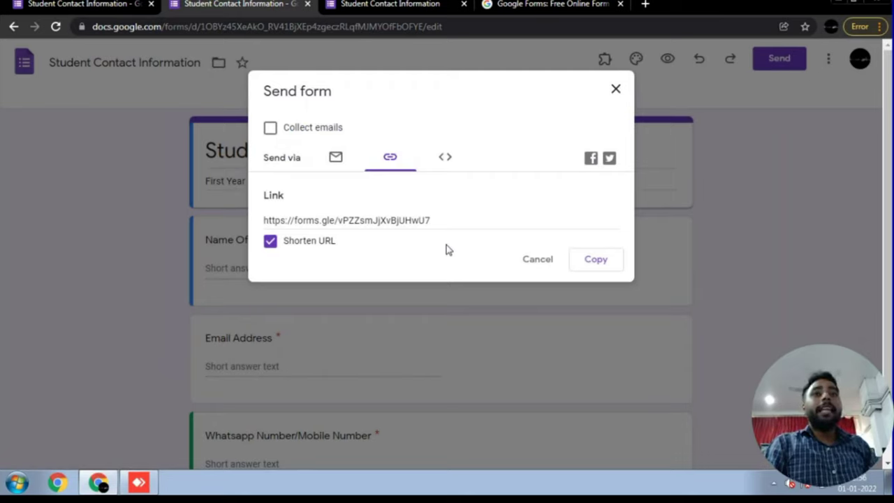
key("Right")
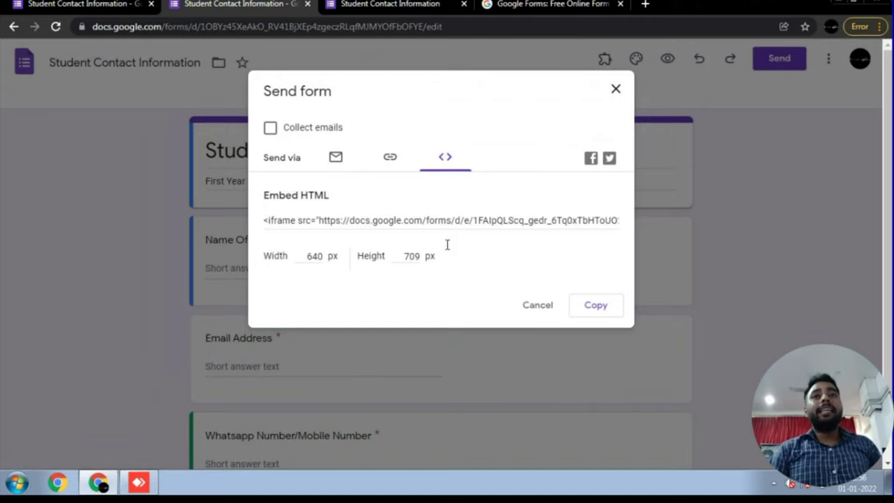
- Turn on collecting respondents' e-mail addresses and close the sharing options
key("space")
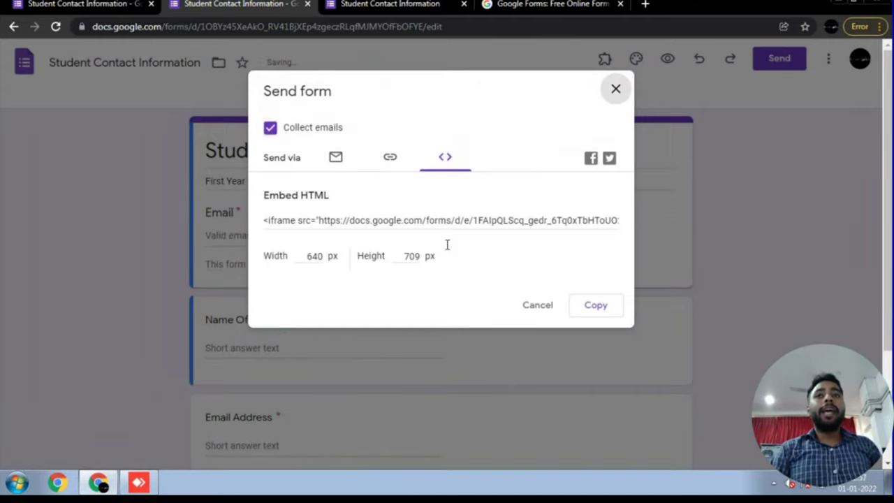
key("Escape")
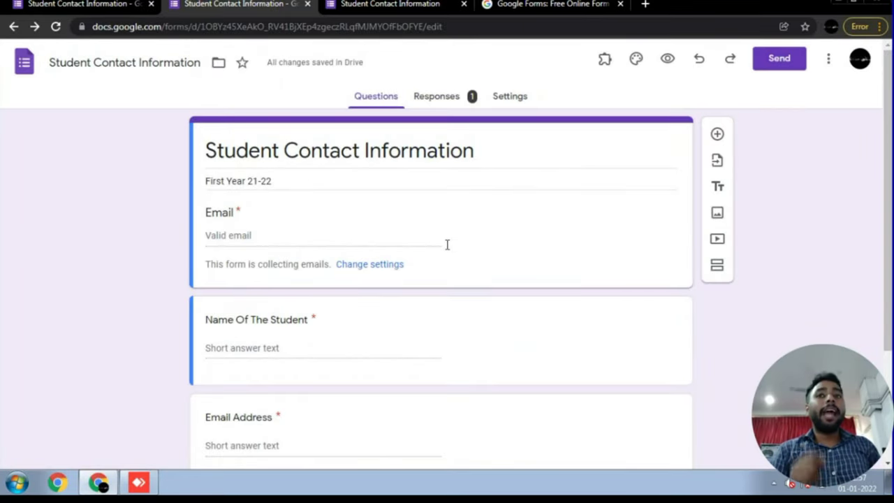
scroll(447, 245, "down", 2)
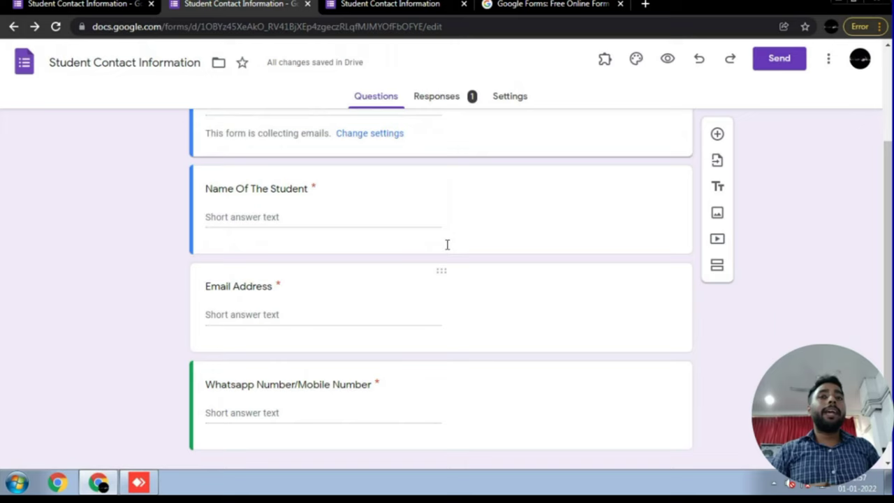
scroll(447, 244, "up", 2)
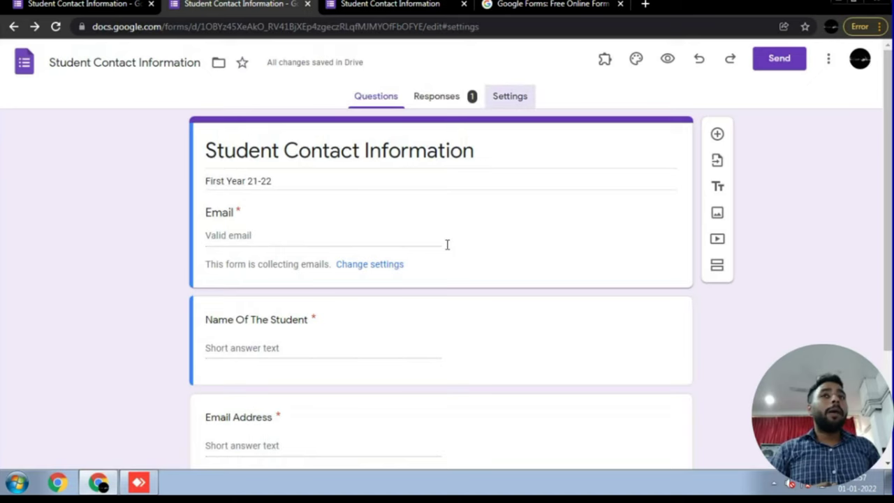
- Look at the form's settings, then open and close the Send options without sending
key("Return")
key("Left")
key("Left")
key("Return")
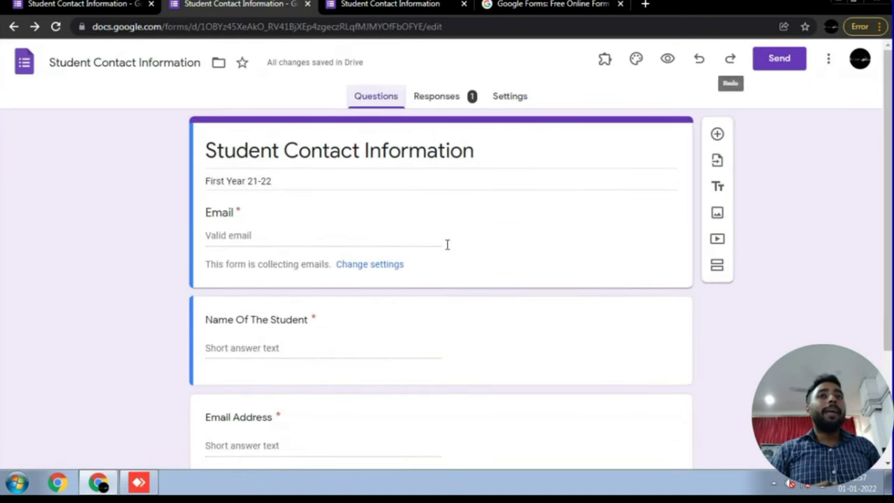
key("Return")
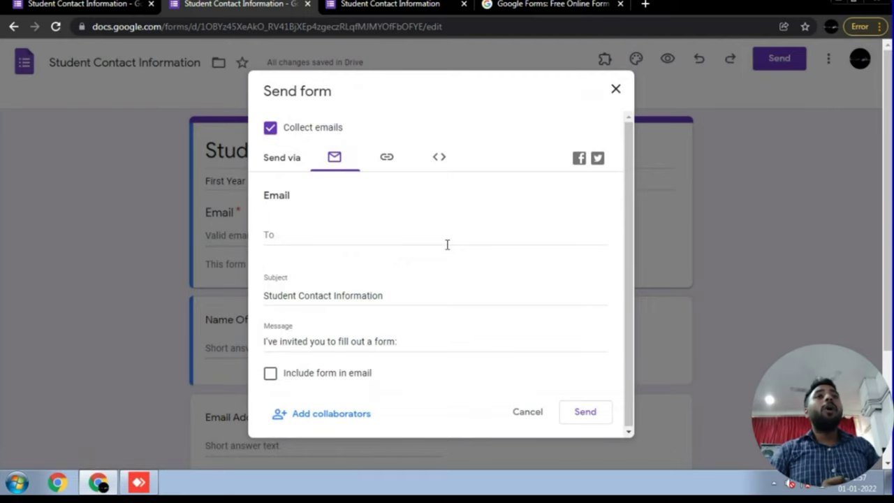
key("Tab")
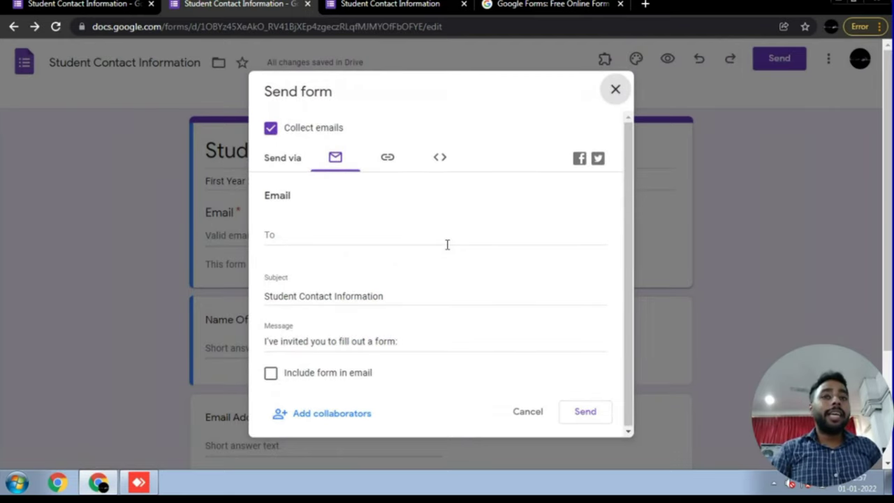
key("Return")
- Delete the now-redundant Email Address question
scroll(447, 244, "down", 2)
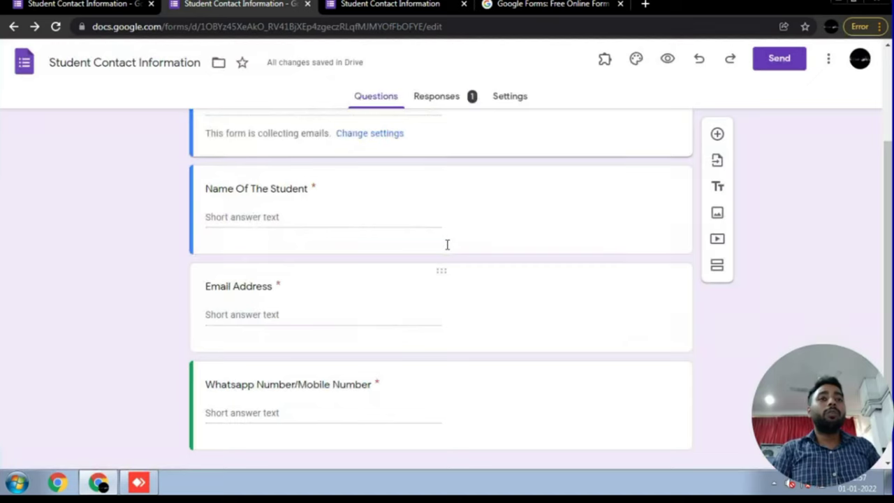
key("Tab")
key("Tab")
key("Tab")
key("Tab")
key("Tab")
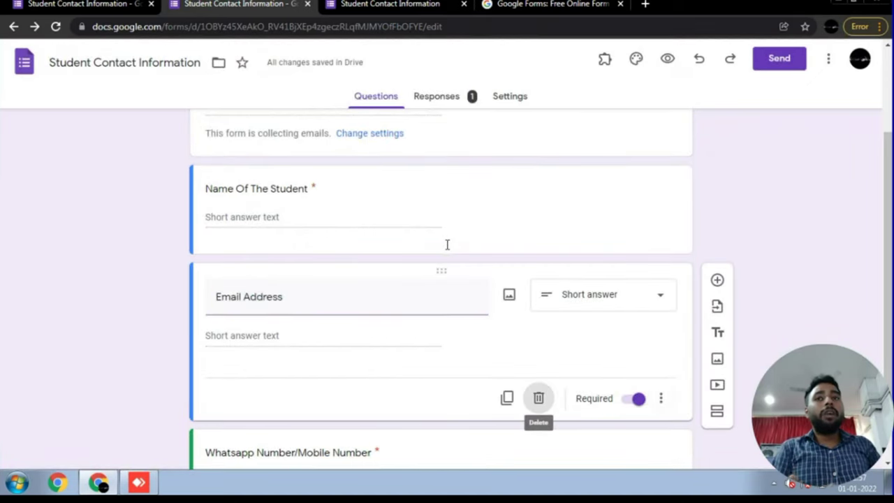
key("Return")
- Open the live form preview in a new tab
scroll(447, 244, "up", 2)
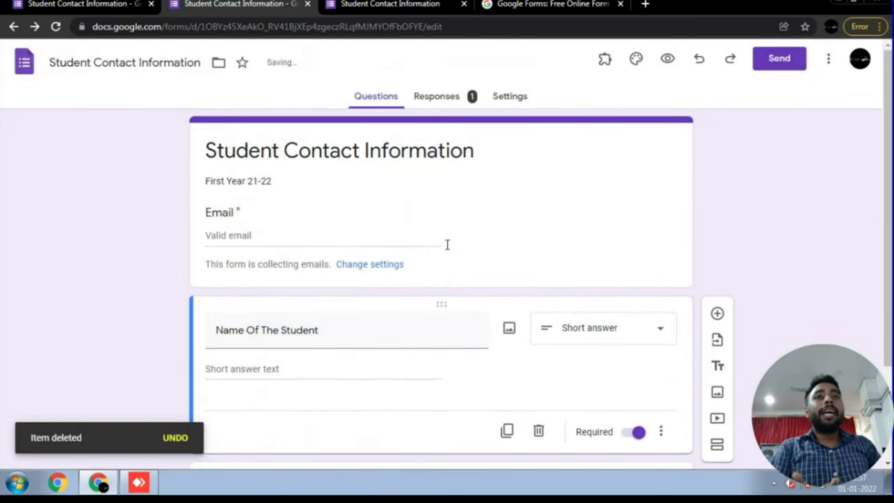
key("shift+Tab")
key("shift+Tab")
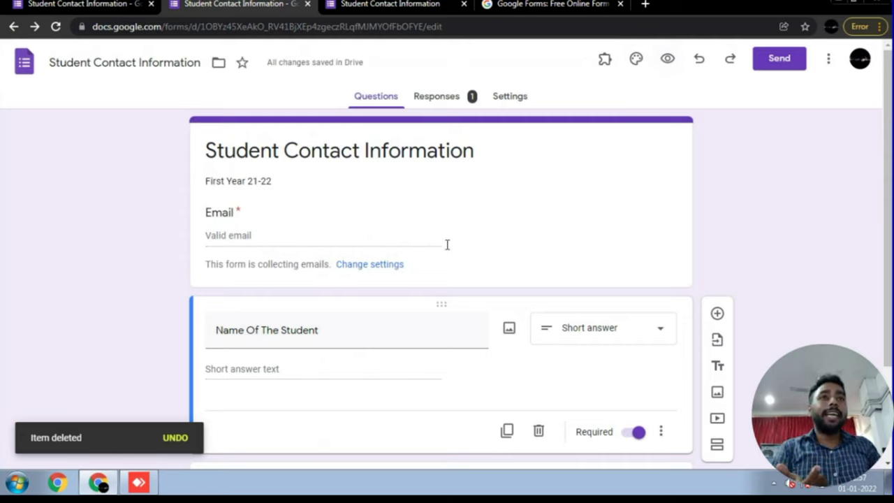
key("Tab")
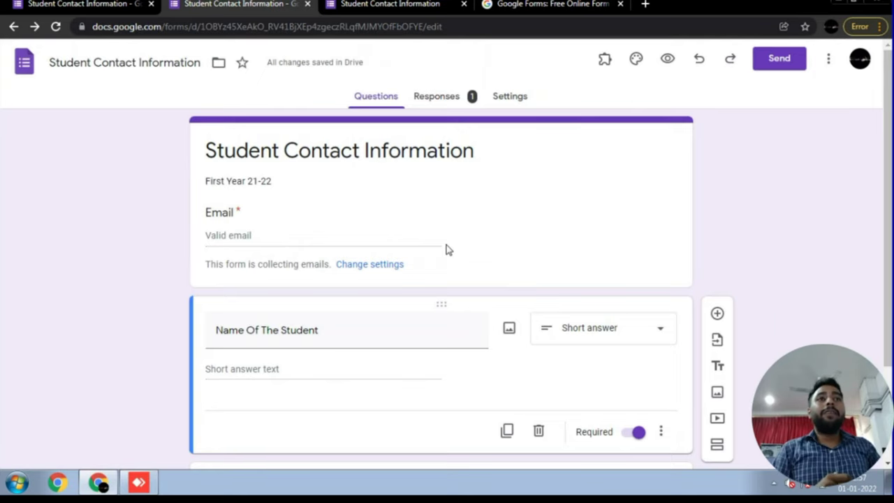
key("shift+Tab")
key("shift+Tab")
key("shift+Tab")
key("Return")
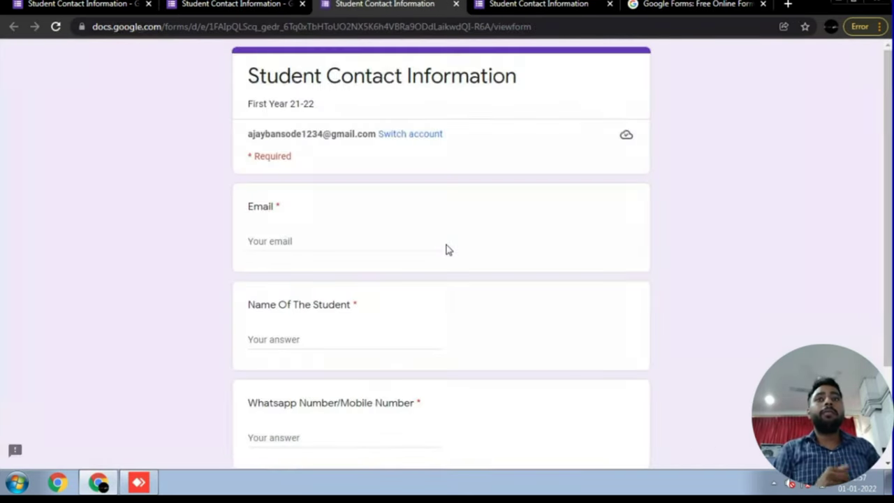
- Fill the preview form with a test e-mail, a placeholder student name and a Whatsapp number
key("Tab")
left_click(448, 250)
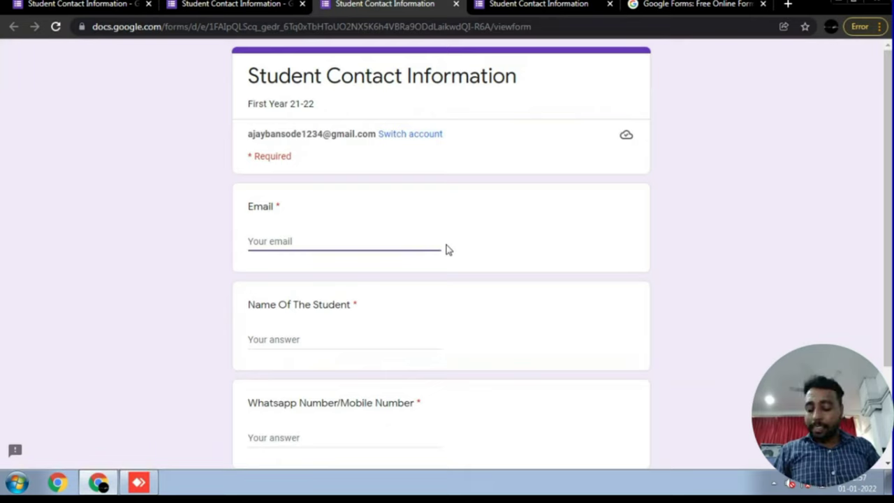
type("abc")
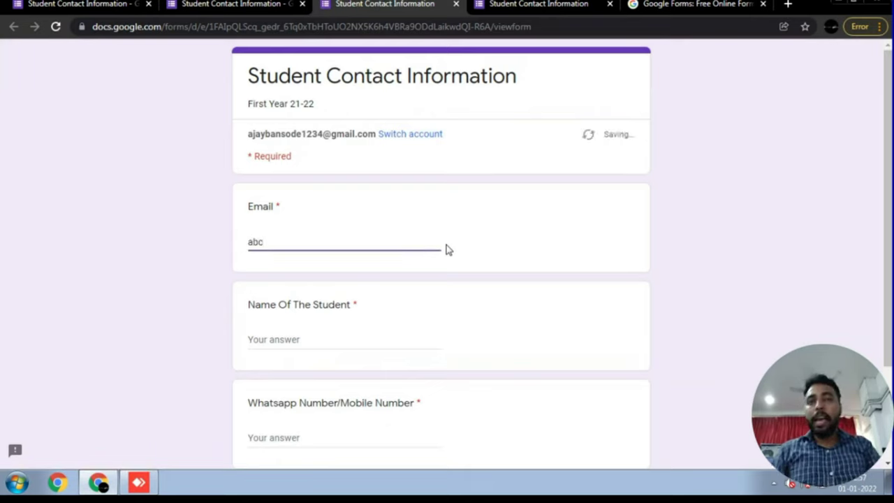
type("@gmai")
key("BackSpace")
key("BackSpace")
key("BackSpace")
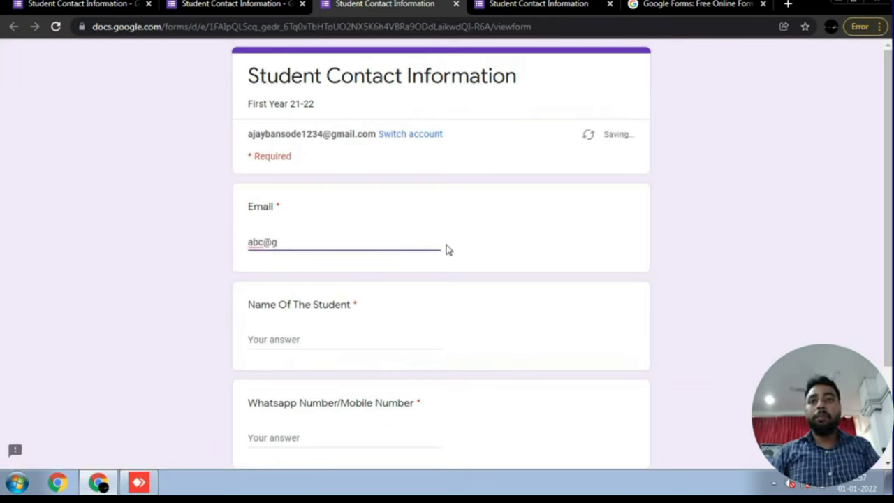
type("mail")
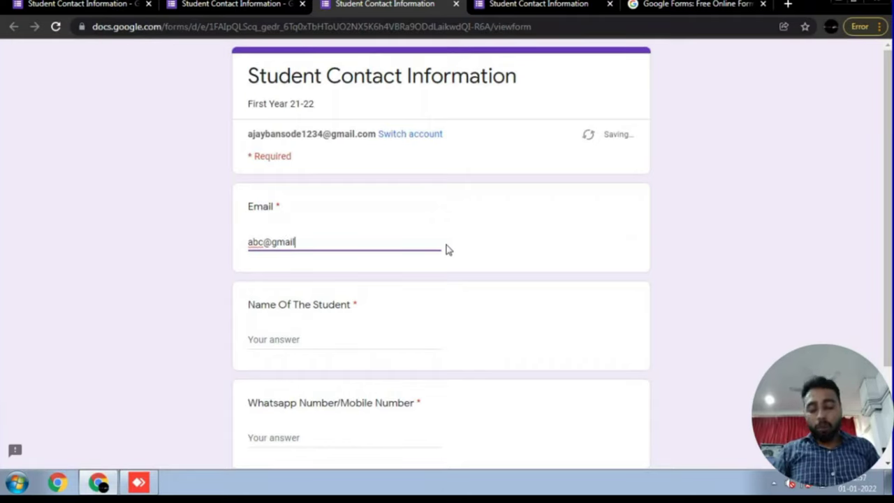
type(".com")
key("Tab")
type("asd")
key("Tab")
type("asdf")
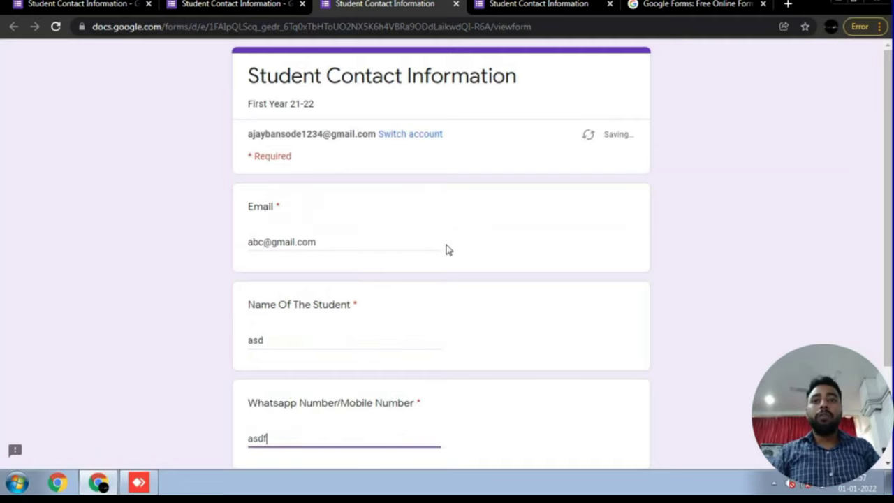
- Submit the second test response, load a blank copy, and return to the editor's responses
scroll(447, 250, "down", 3)
key("Tab")
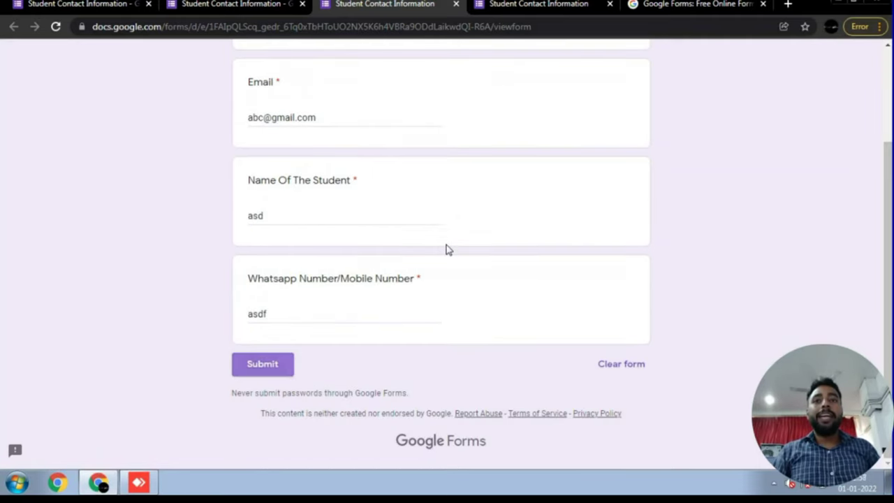
key("Return")
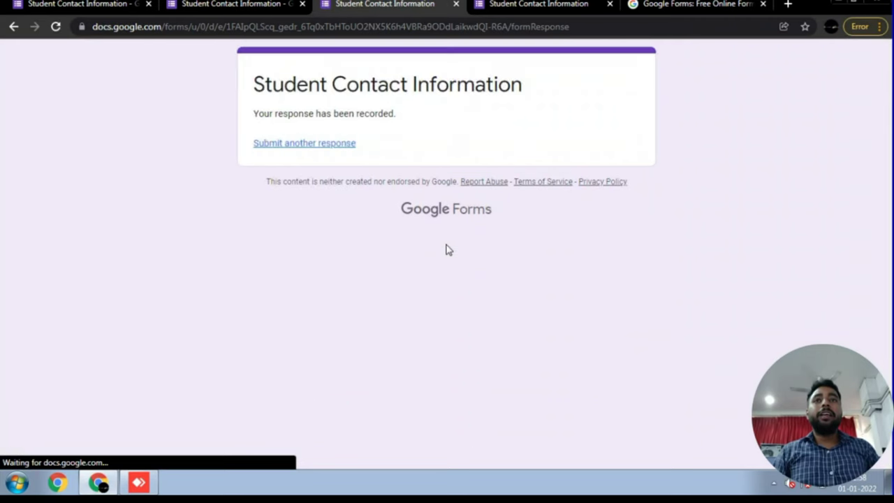
key("Return")
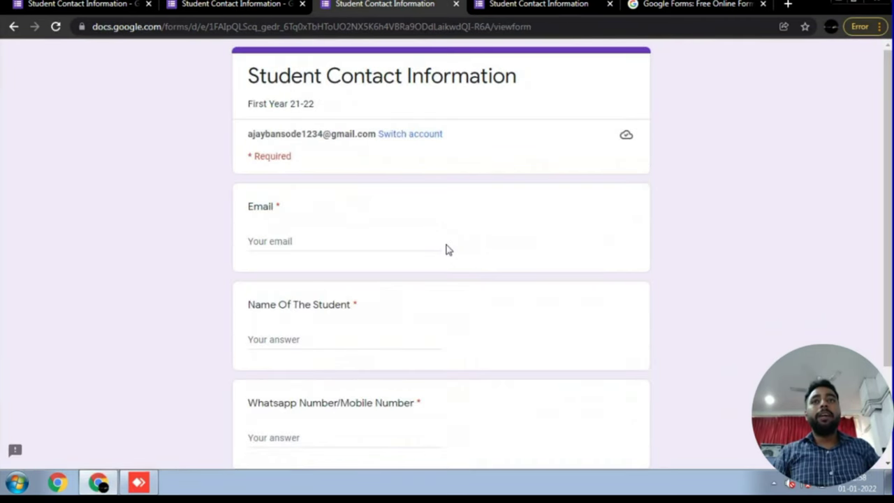
key("ctrl+Page_Up")
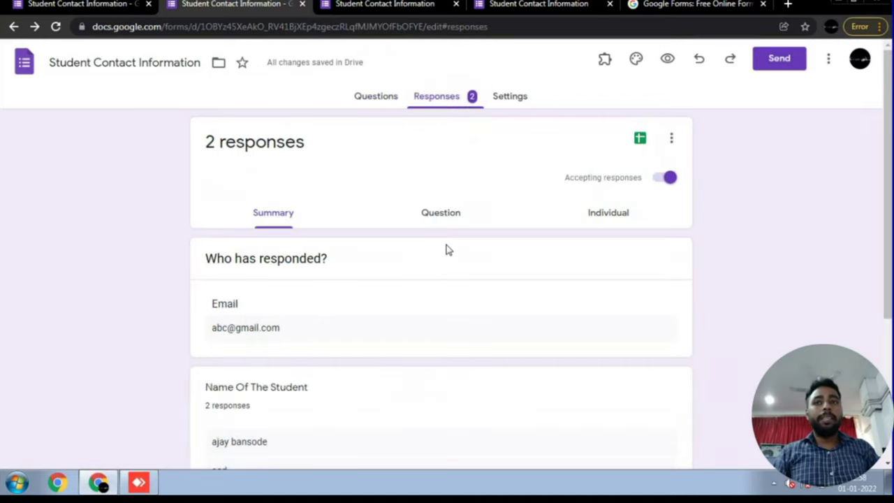
- Review the two-response summary, then switch Accepting responses off
scroll(448, 249, "down", 3)
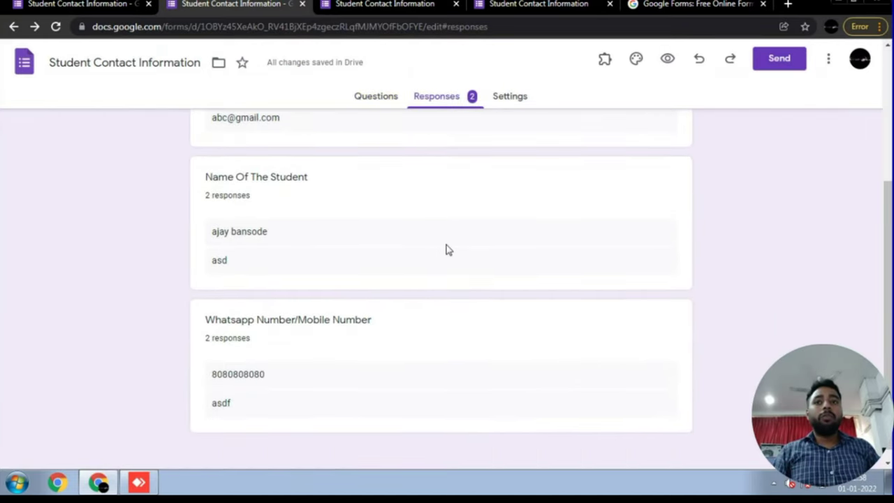
scroll(448, 249, "up", 3)
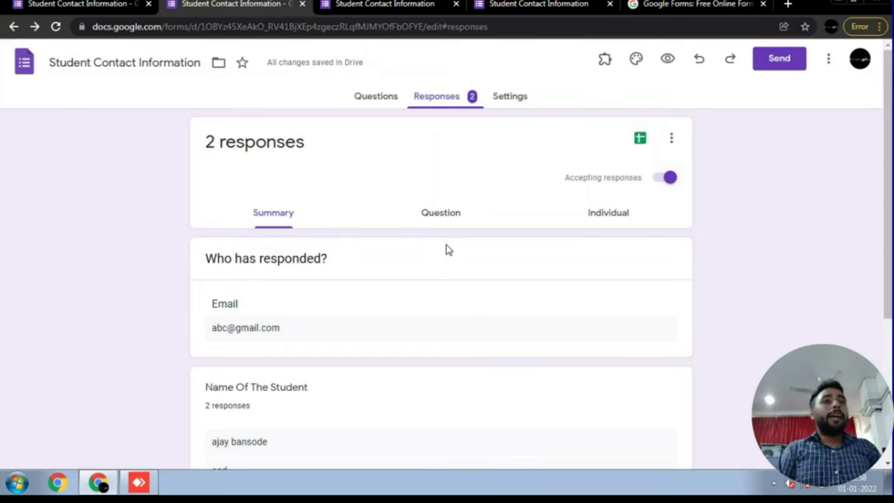
key("space")
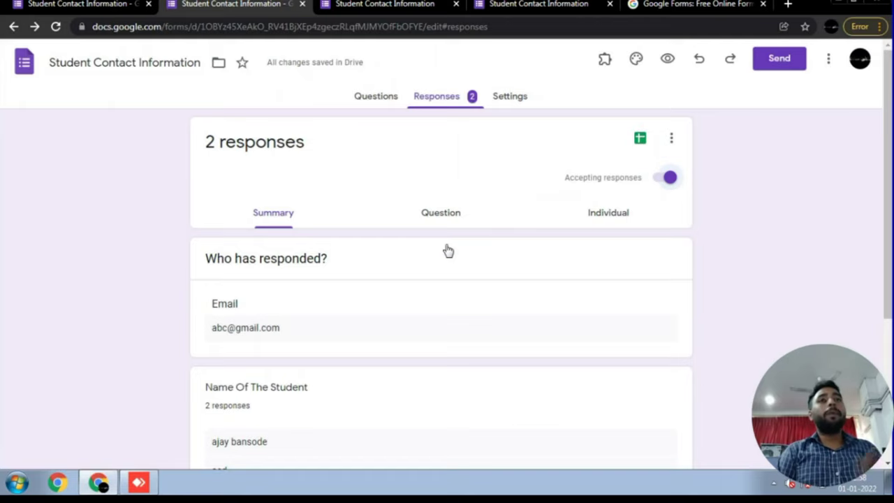
key("space")
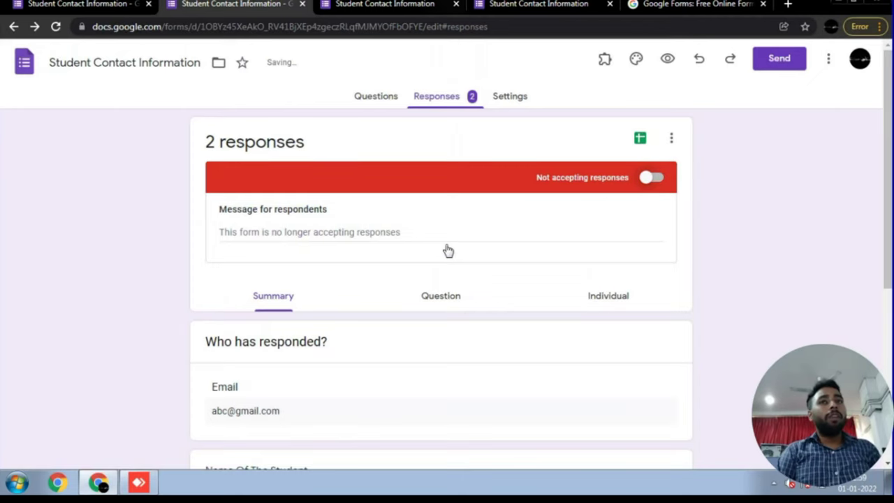
- Reload the live form to confirm it shows the closed notice
key("ctrl+Tab")
key("F5")
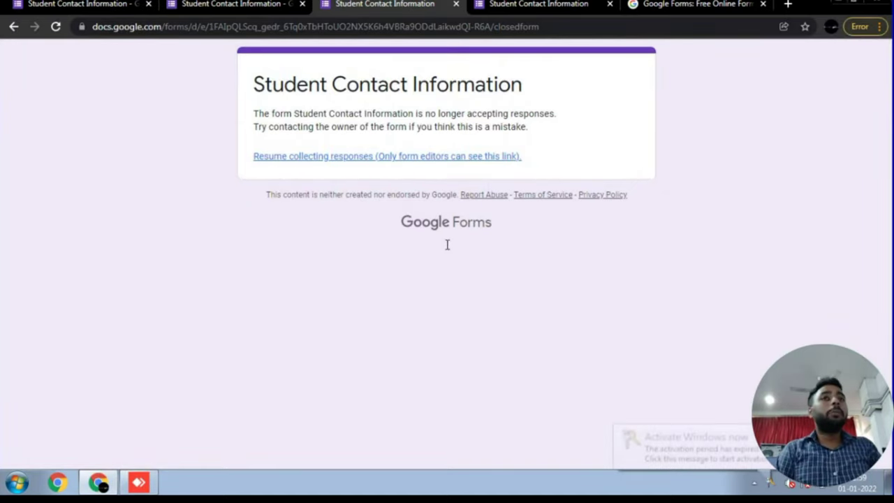
left_click(447, 245)
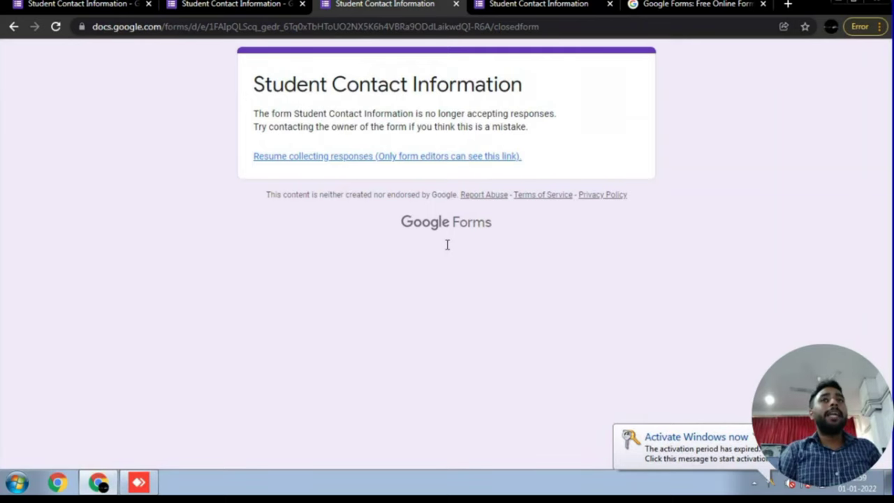
- Turn Accepting responses back on and reload the live form to confirm its questions reappear
key("ctrl+shift+Tab")
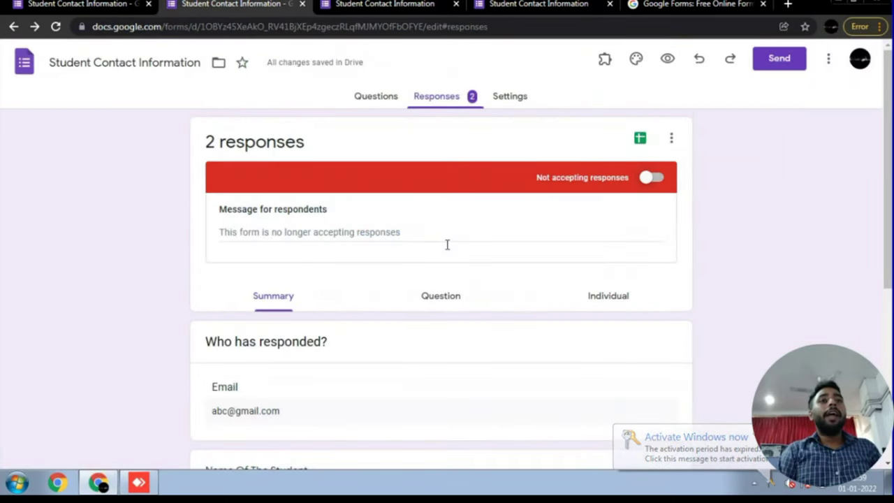
key("space")
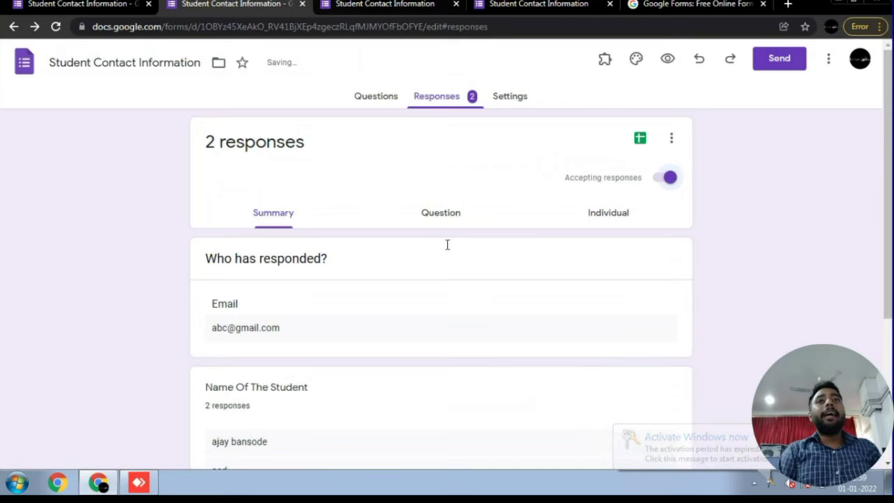
key("ctrl+Tab")
key("F5")
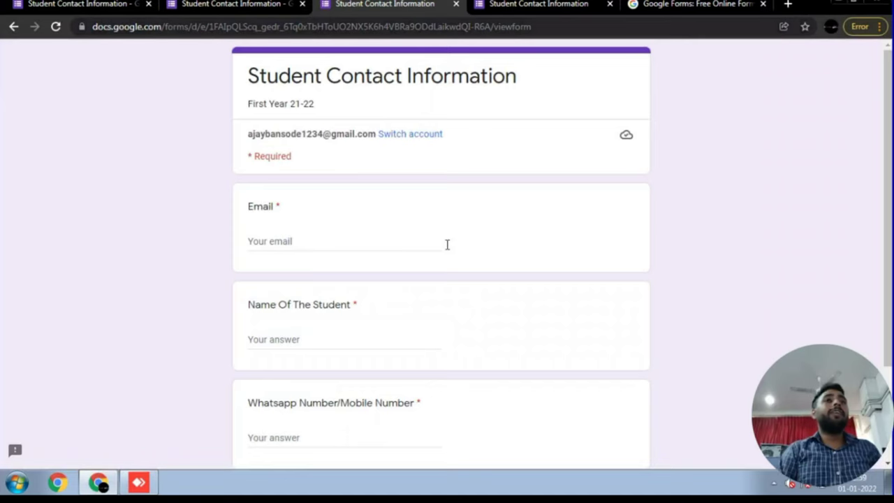
key("ctrl+shift+Tab")
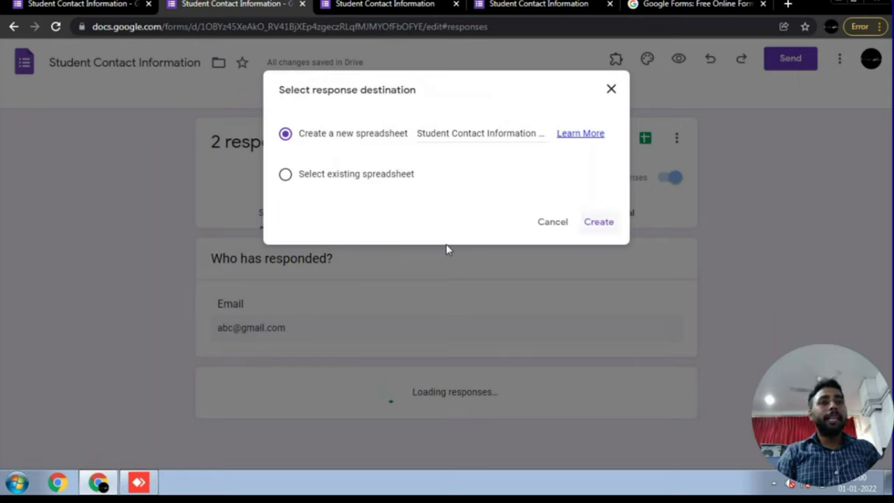
- Create the 'Student Contact Information (Responses)' spreadsheet, review both submissions, and return to the form editor
key("Return")
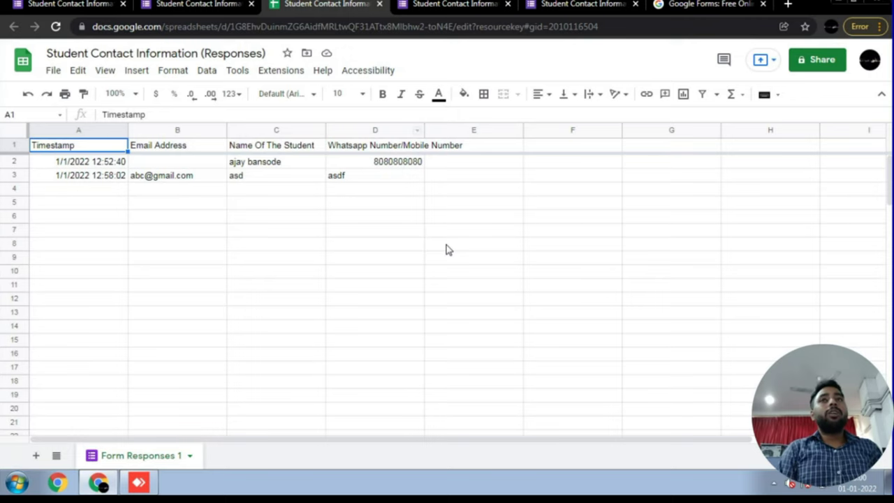
key("ctrl+shift+Tab")
key("ctrl+shift+Tab")
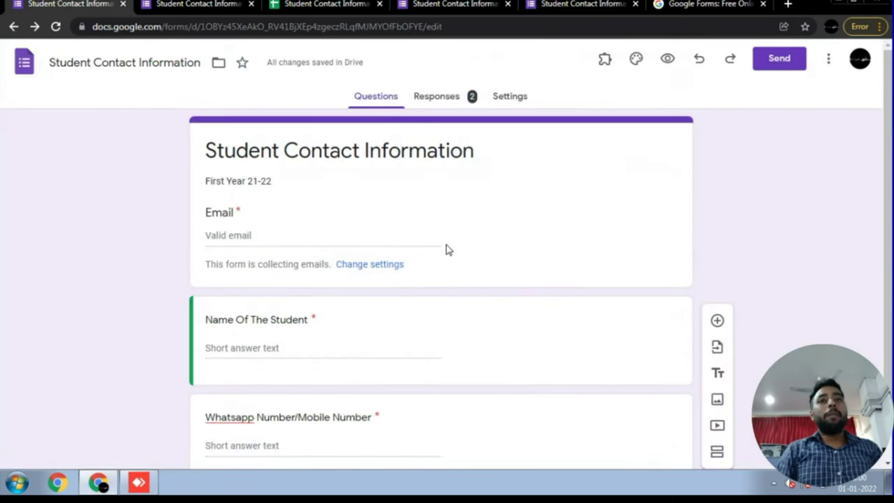